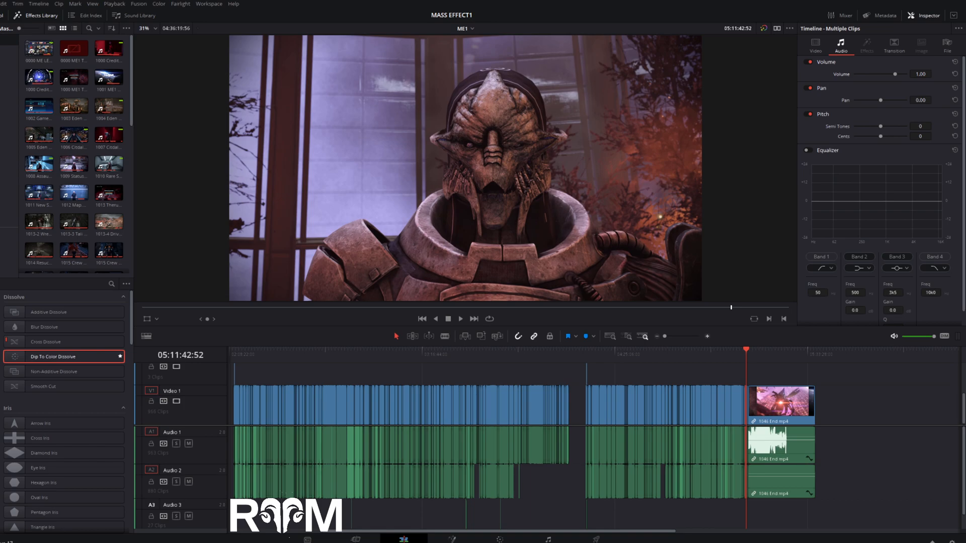
- Examine the clip layout of the ME1 timeline, from the earlier sections through to the 1046 End clips
{"action": "left_click", "coordinate": [707, 337]}
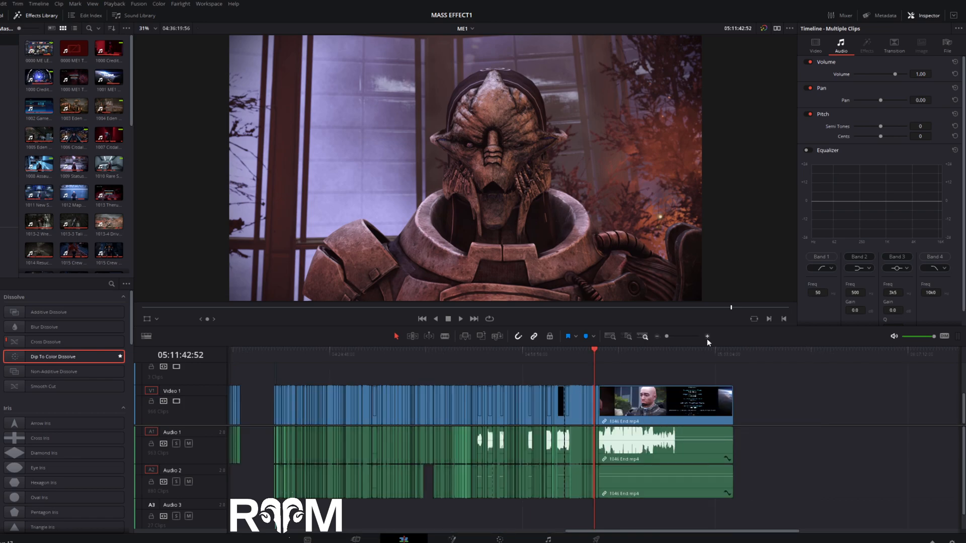
{"action": "left_click", "coordinate": [707, 337]}
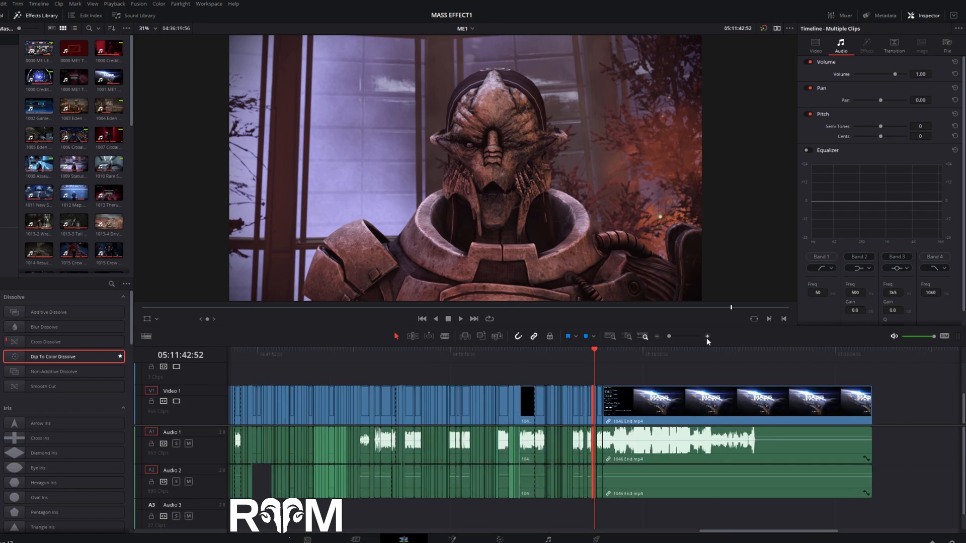
{"action": "left_click", "coordinate": [707, 337]}
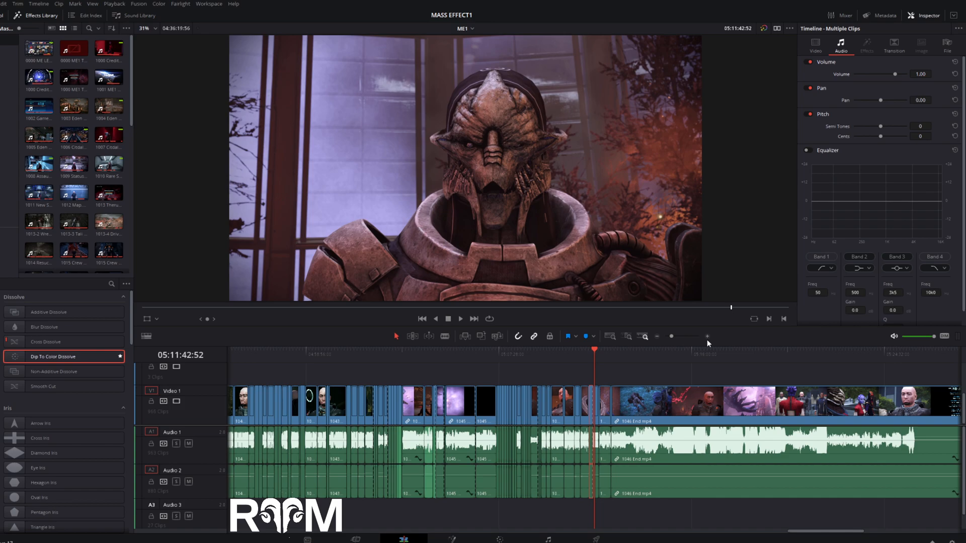
{"action": "left_click", "coordinate": [656, 337]}
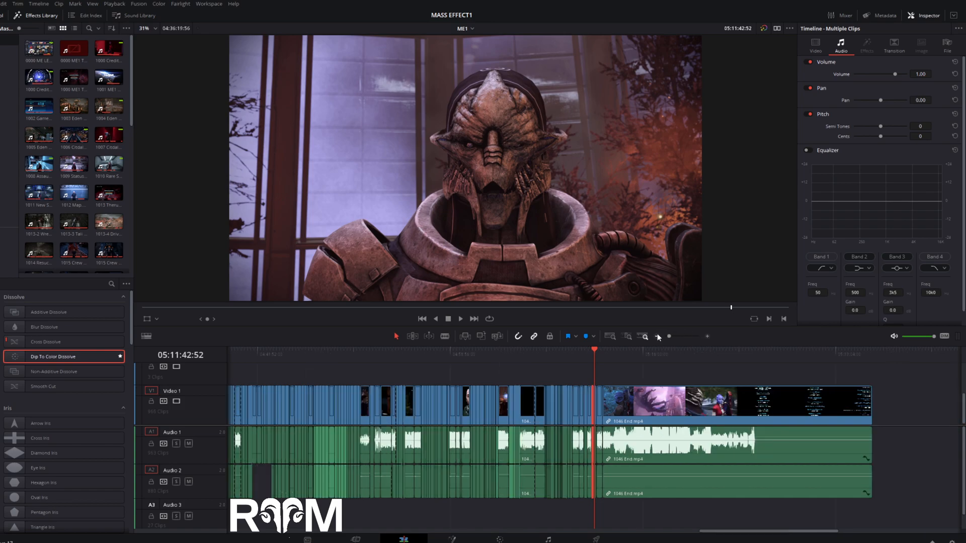
{"action": "left_click", "coordinate": [656, 336]}
{"action": "left_click", "coordinate": [657, 337]}
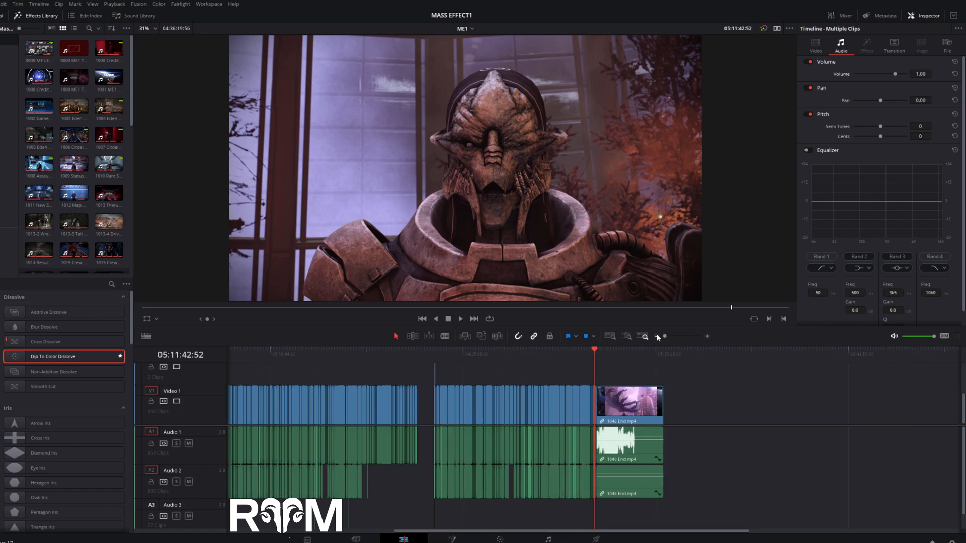
{"action": "left_click_drag", "start_coordinate": [718, 535], "coordinate": [554, 539]}
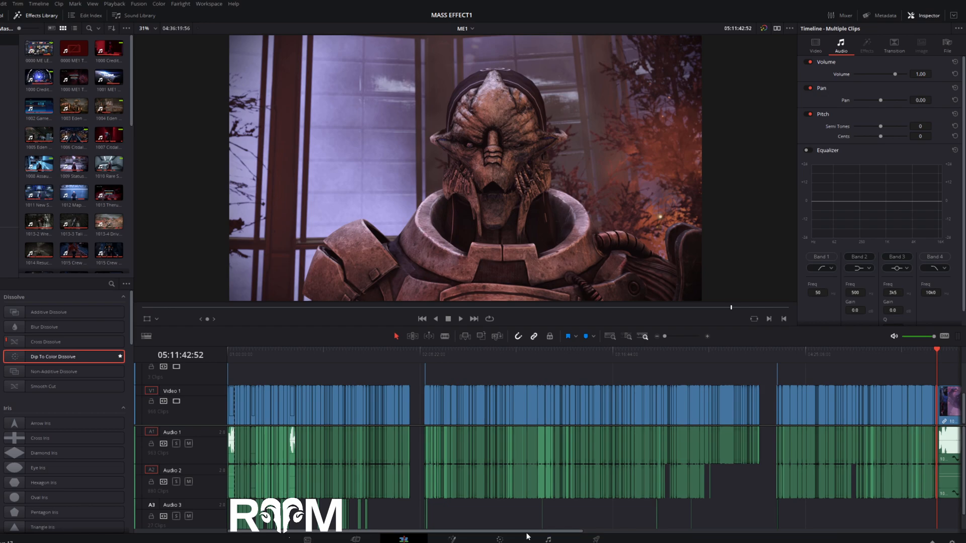
{"action": "left_click_drag", "start_coordinate": [526, 533], "coordinate": [707, 542]}
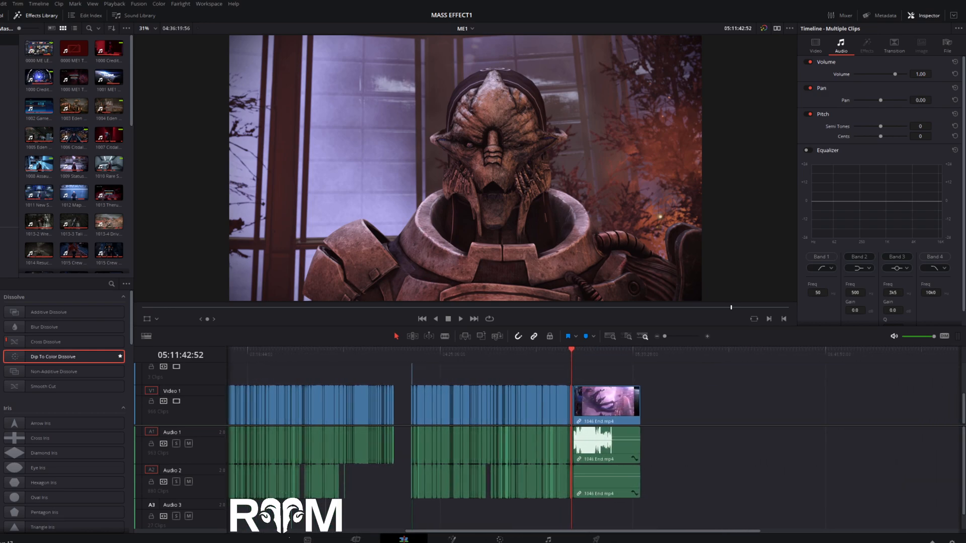
- Examine the 1046 End clips around the cut near 05:11:29 at close range
{"action": "left_click", "coordinate": [707, 336]}
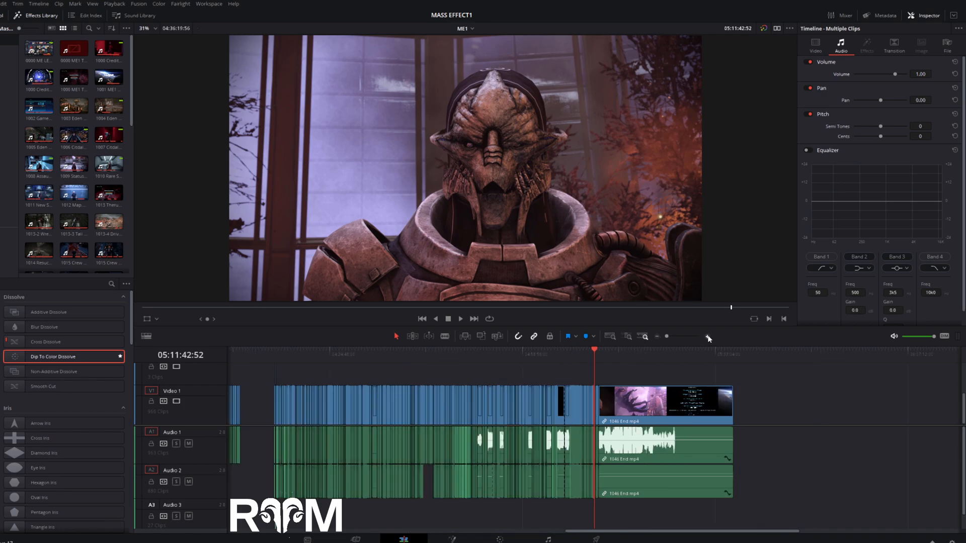
{"action": "left_click", "coordinate": [707, 336]}
{"action": "left_click", "coordinate": [707, 336]}
{"action": "mouse_move", "coordinate": [802, 531]}
{"action": "left_mouse_down"}
{"action": "mouse_move", "coordinate": [822, 532]}
{"action": "mouse_move", "coordinate": [800, 535]}
{"action": "left_mouse_up"}
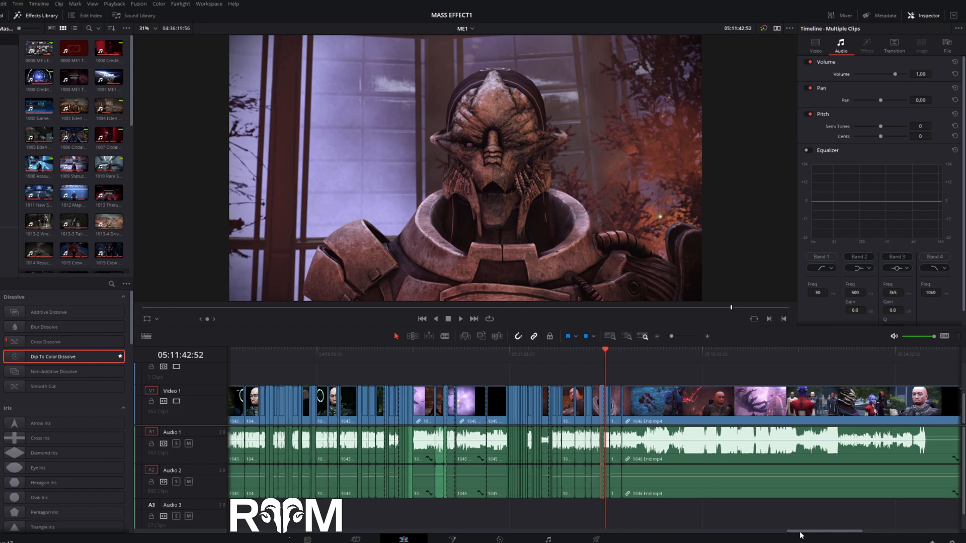
{"action": "left_click", "coordinate": [708, 335]}
{"action": "left_click", "coordinate": [709, 335]}
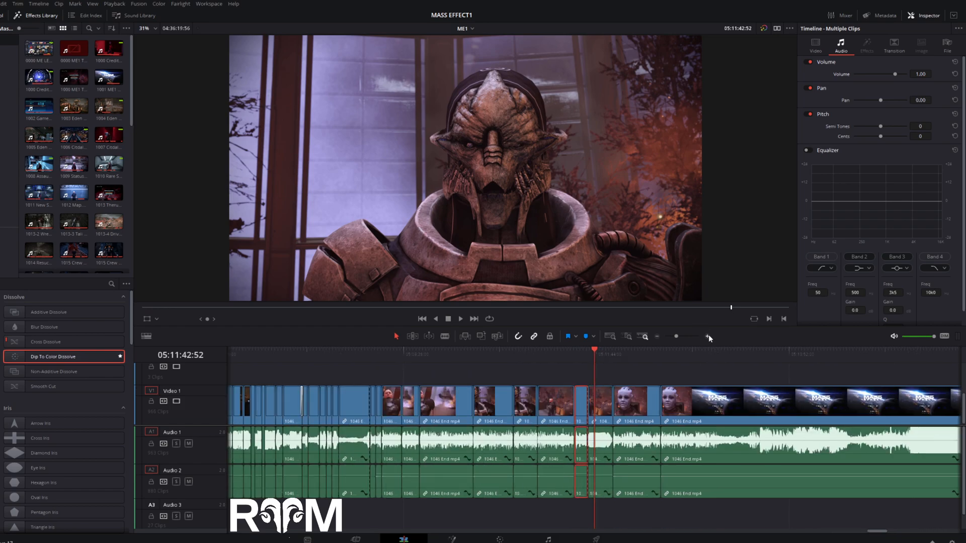
{"action": "left_click", "coordinate": [708, 335]}
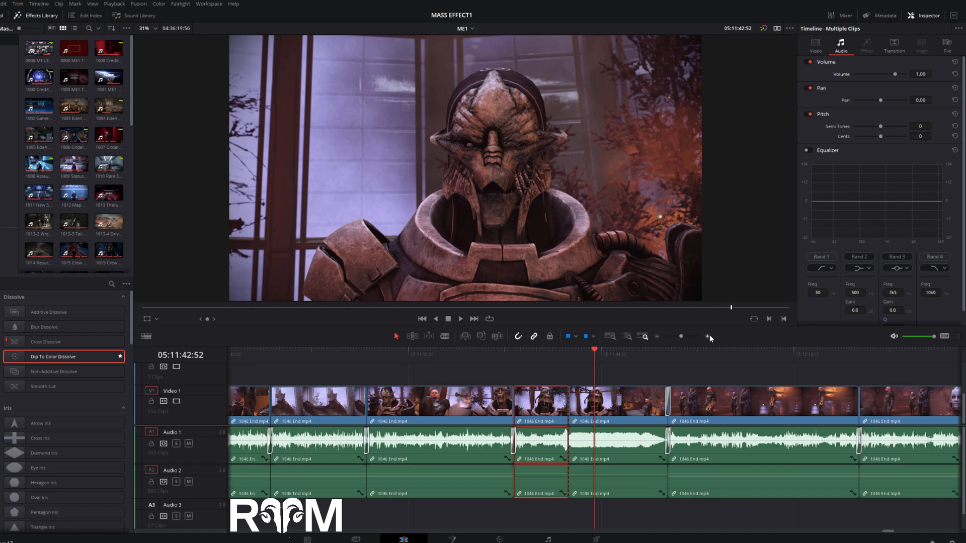
{"action": "left_click", "coordinate": [709, 336]}
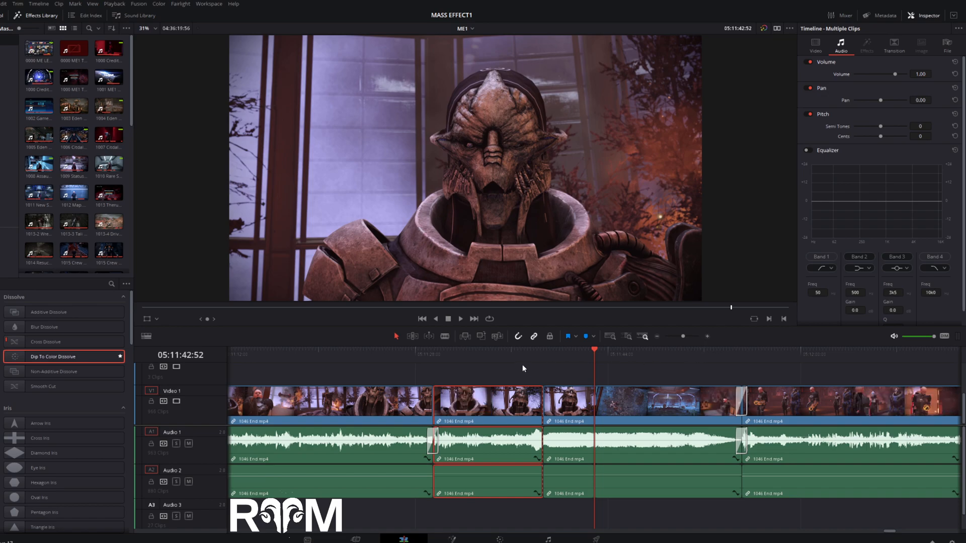
{"action": "left_click", "coordinate": [535, 362]}
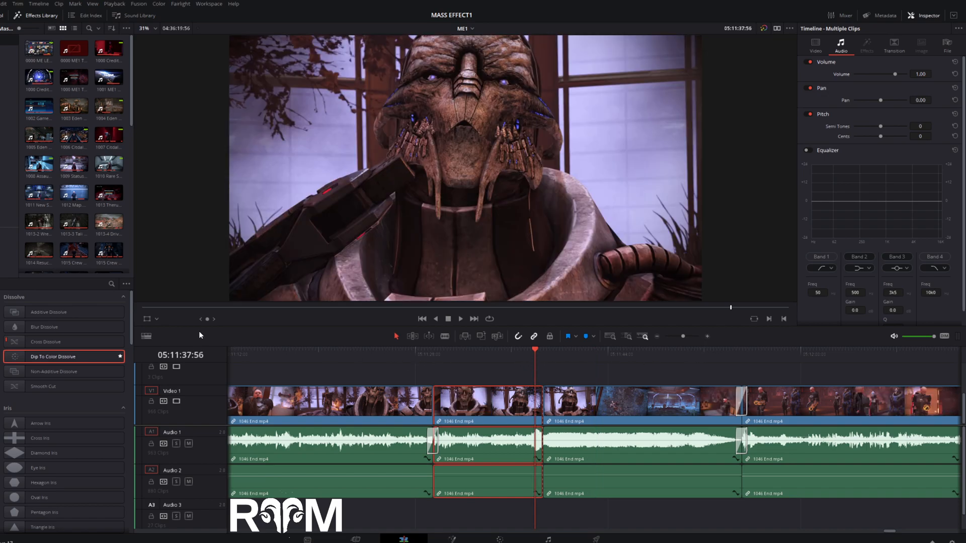
{"action": "left_click", "coordinate": [421, 358]}
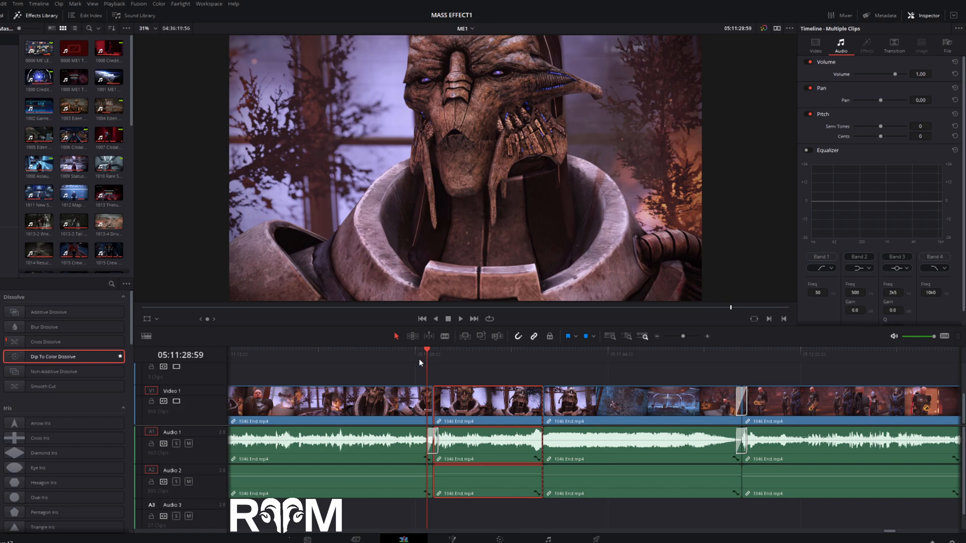
{"action": "left_click_drag", "start_coordinate": [210, 320], "coordinate": [226, 321]}
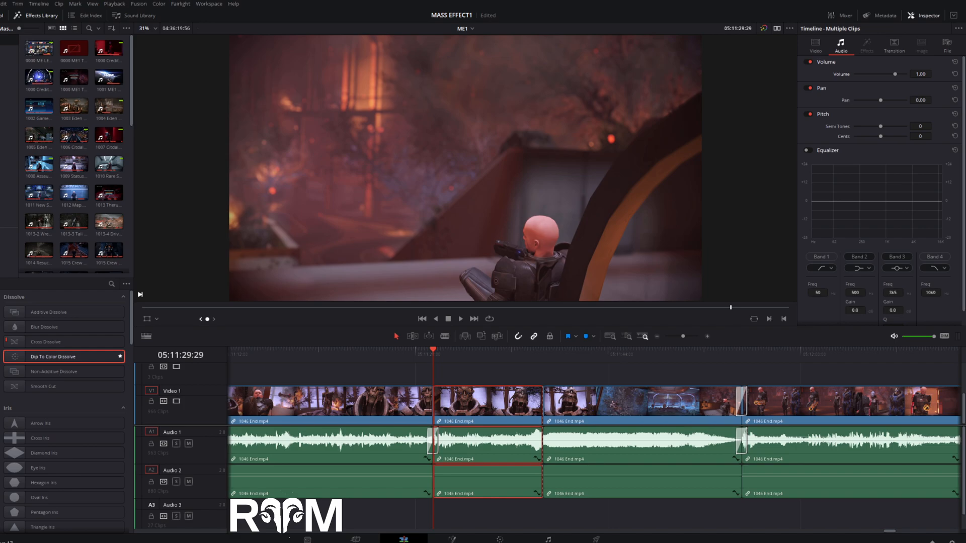
- Compare the frames on both sides of the video cut near 05:11:29 one frame at a time
{"action": "key", "text": "Left"}
{"action": "key", "text": "Left"}
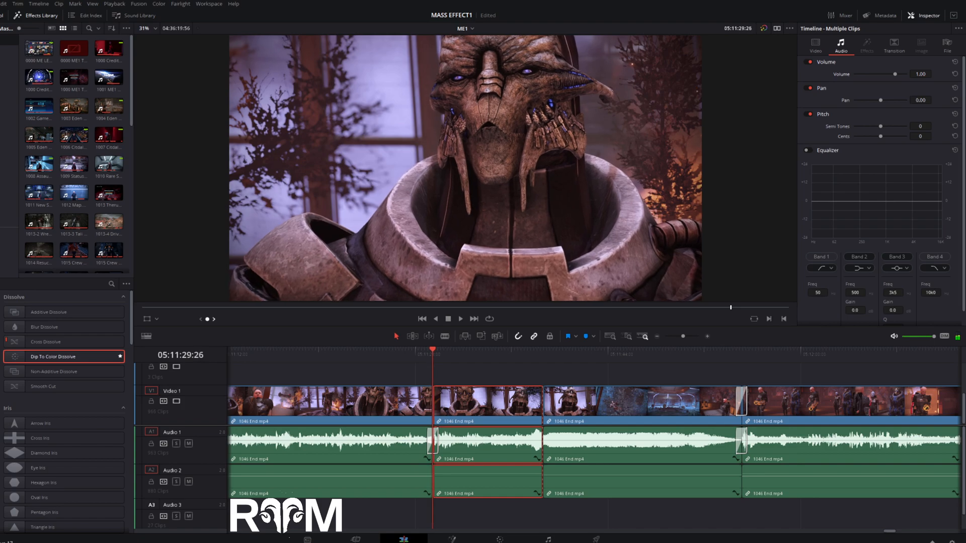
{"action": "key", "text": "Right"}
{"action": "key", "text": "Right"}
{"action": "key", "text": "Right"}
{"action": "key", "text": "Right"}
{"action": "key", "text": "Right"}
{"action": "key", "text": "Right"}
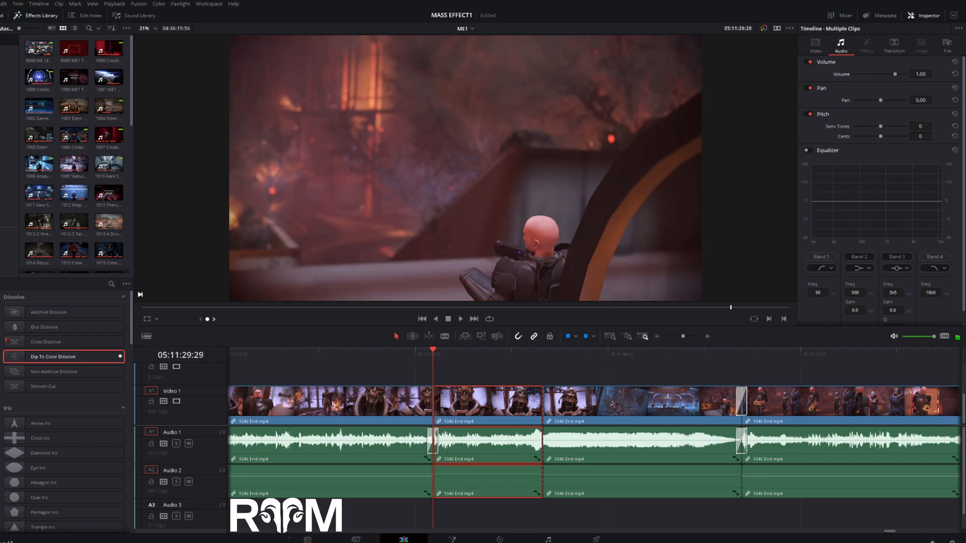
{"action": "key", "text": "Right"}
{"action": "key", "text": "Right"}
{"action": "key", "text": "Right"}
{"action": "key", "text": "Right"}
{"action": "key", "text": "Right"}
{"action": "key", "text": "Right"}
{"action": "key", "text": "Right"}
{"action": "key", "text": "Right"}
{"action": "key", "text": "Right"}
{"action": "key", "text": "Right"}
{"action": "key", "text": "Right"}
{"action": "key", "text": "Right"}
{"action": "key", "text": "Right"}
{"action": "key", "text": "Right"}
{"action": "key", "text": "Right"}
{"action": "key", "text": "Right"}
{"action": "key", "text": "Right"}
{"action": "key", "text": "Right"}
{"action": "key", "text": "Right"}
{"action": "key", "text": "Right"}
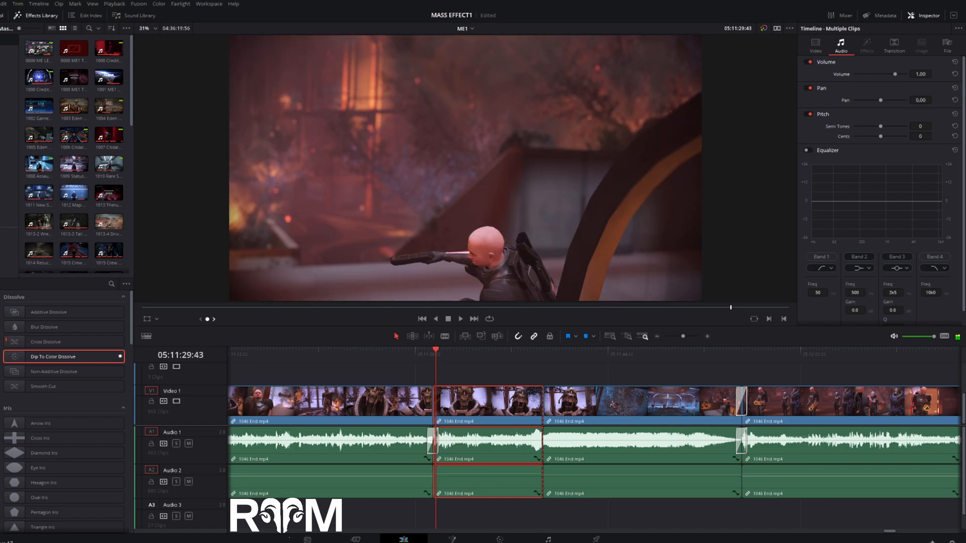
{"action": "key", "text": "Right"}
{"action": "key", "text": "Right"}
{"action": "key", "text": "Right"}
{"action": "key", "text": "Right"}
{"action": "key", "text": "Right"}
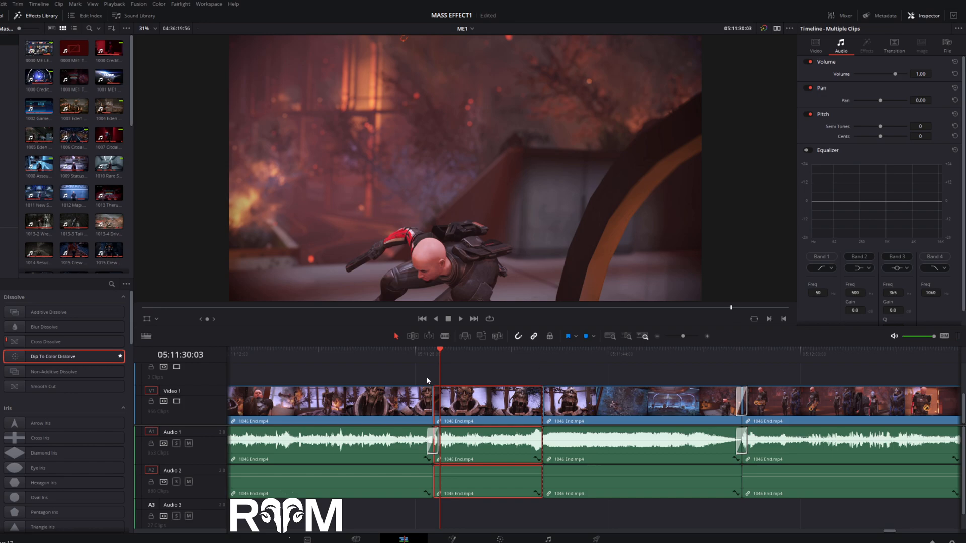
- Play the timeline from 05:11:28:59 through the audio cross fade at the cut
{"action": "left_click", "coordinate": [427, 363]}
{"action": "left_click", "coordinate": [705, 336]}
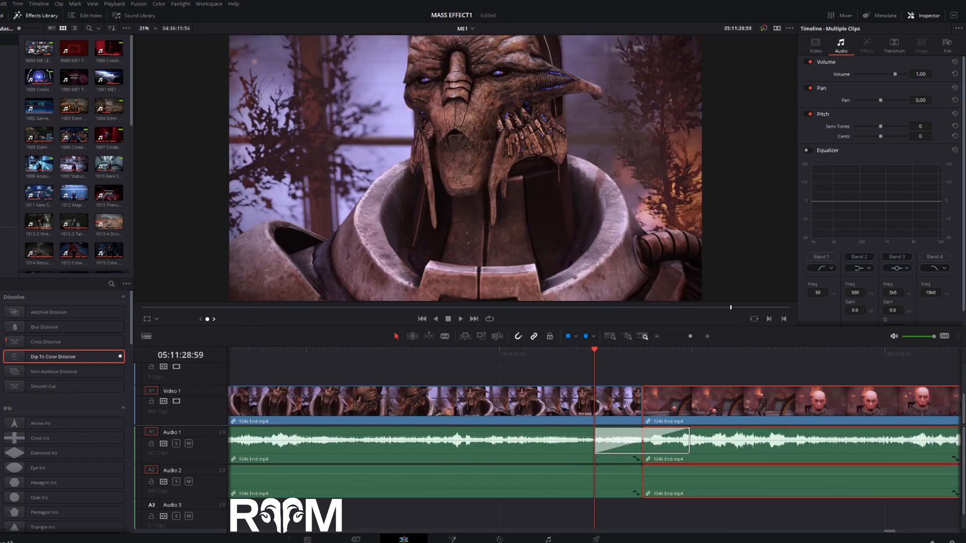
{"action": "key", "text": "space"}
{"action": "key", "text": "space"}
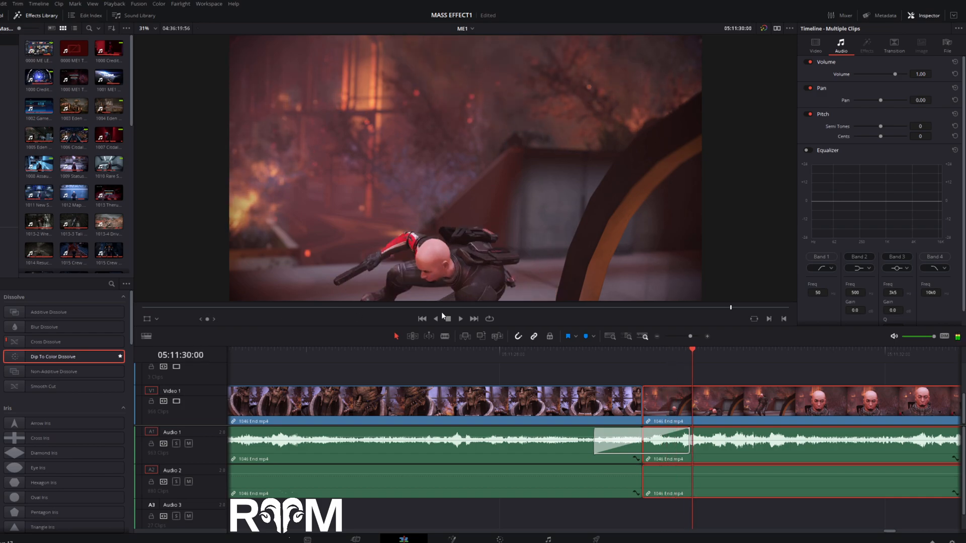
- Place the playhead at 05:13:04:27, before the dialogue choice in the long 1046 End clip
{"action": "left_click", "coordinate": [654, 337]}
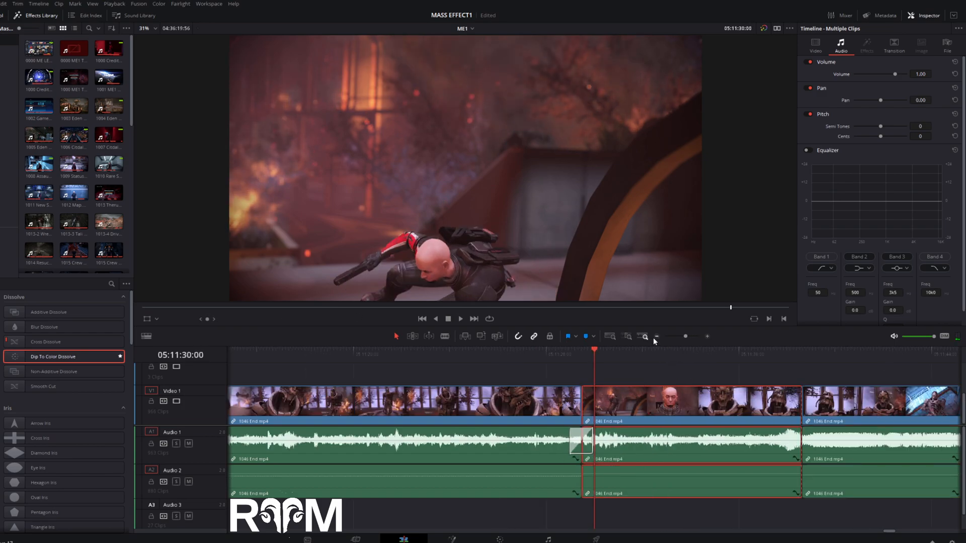
{"action": "left_click", "coordinate": [653, 337]}
{"action": "left_click", "coordinate": [653, 337]}
{"action": "left_click", "coordinate": [652, 337]}
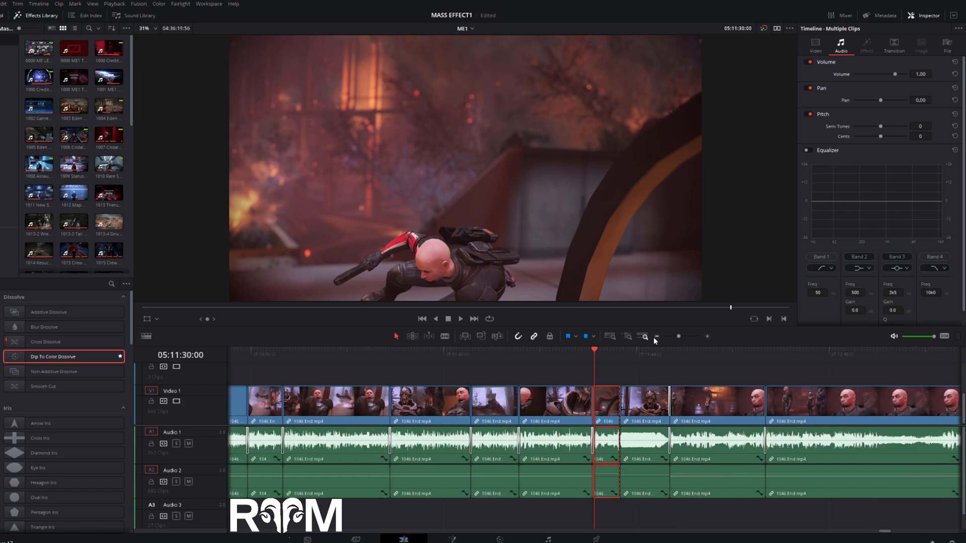
{"action": "left_click", "coordinate": [654, 337]}
{"action": "left_click", "coordinate": [653, 337]}
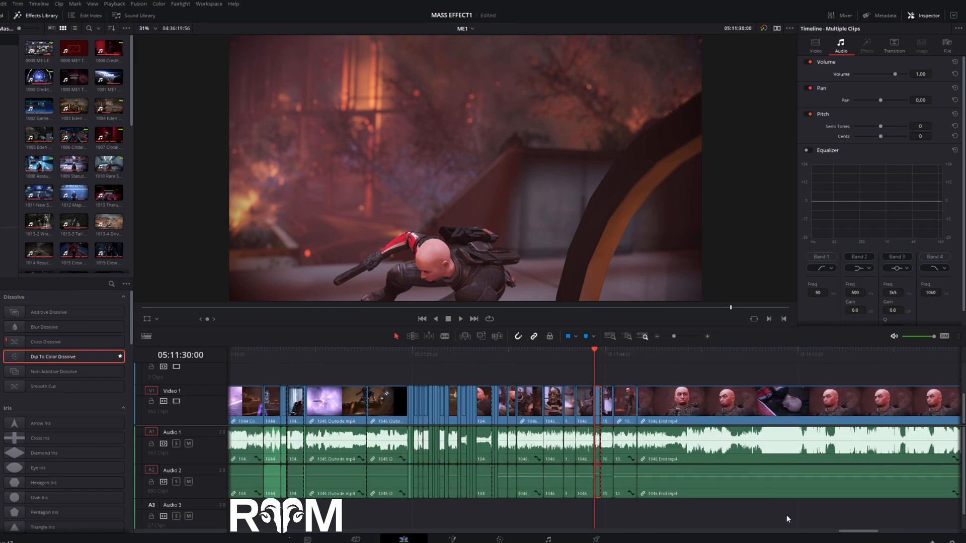
{"action": "left_click_drag", "start_coordinate": [862, 532], "coordinate": [871, 535]}
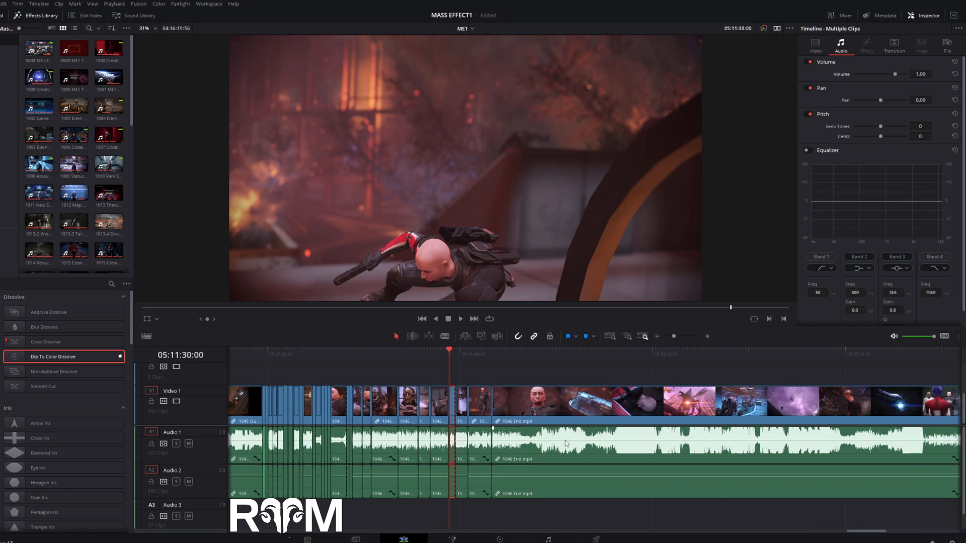
{"action": "left_click", "coordinate": [528, 358]}
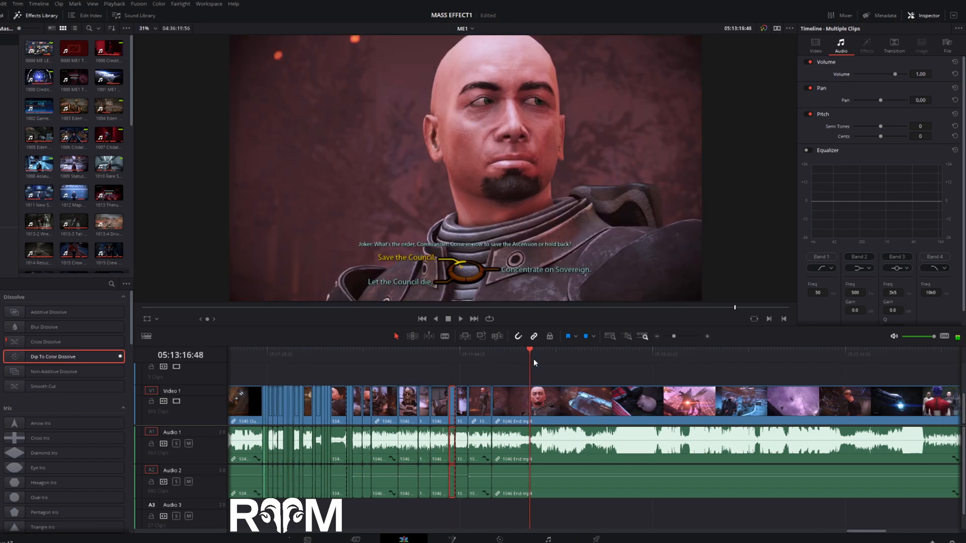
{"action": "left_click", "coordinate": [707, 336]}
{"action": "left_click", "coordinate": [708, 337]}
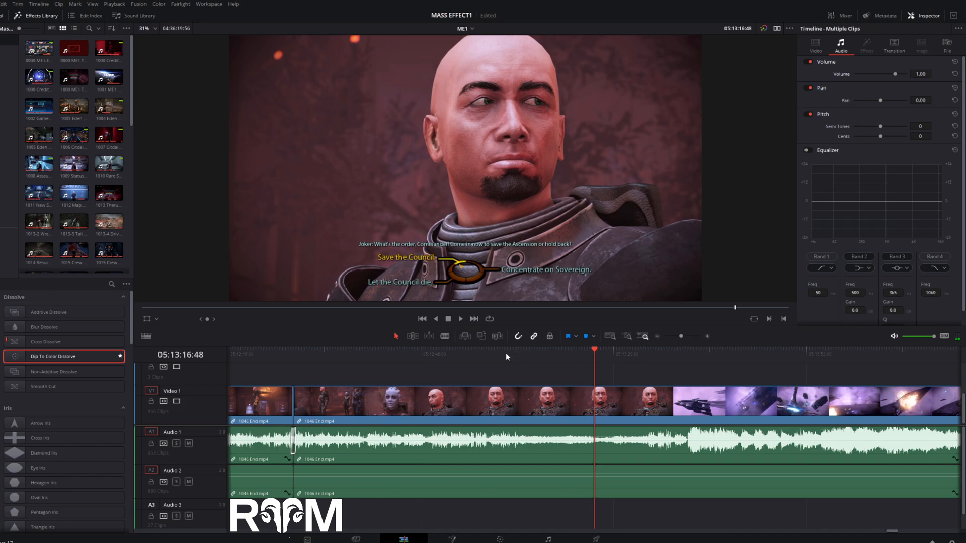
{"action": "left_click", "coordinate": [503, 353]}
{"action": "left_click_drag", "start_coordinate": [503, 355], "coordinate": [514, 354]}
{"action": "left_click_drag", "start_coordinate": [207, 319], "coordinate": [237, 319]}
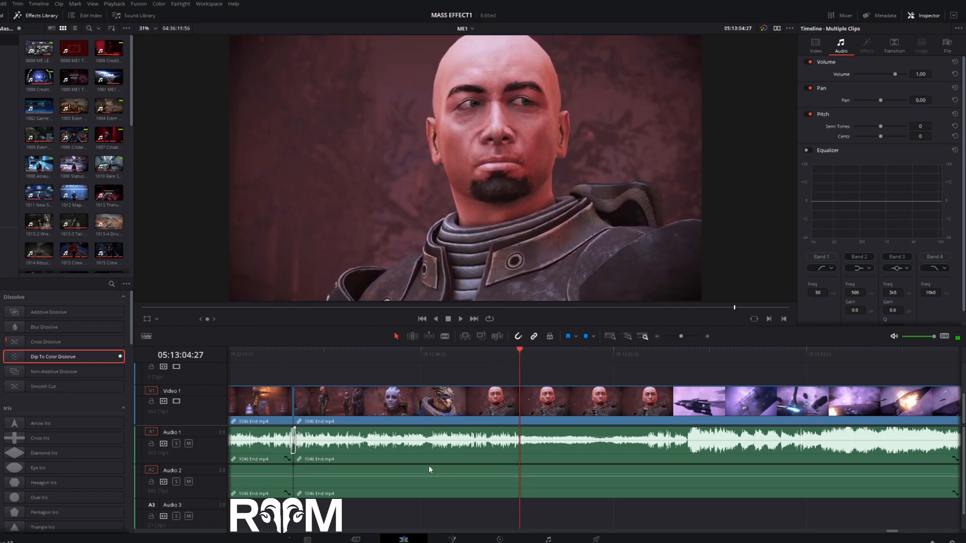
- Split the 1046 End clip at 05:13:04:27 and ripple-trim about 21 seconds of the dialogue-choice pause from the second part's start
{"action": "key", "text": "b"}
{"action": "left_click", "coordinate": [521, 405]}
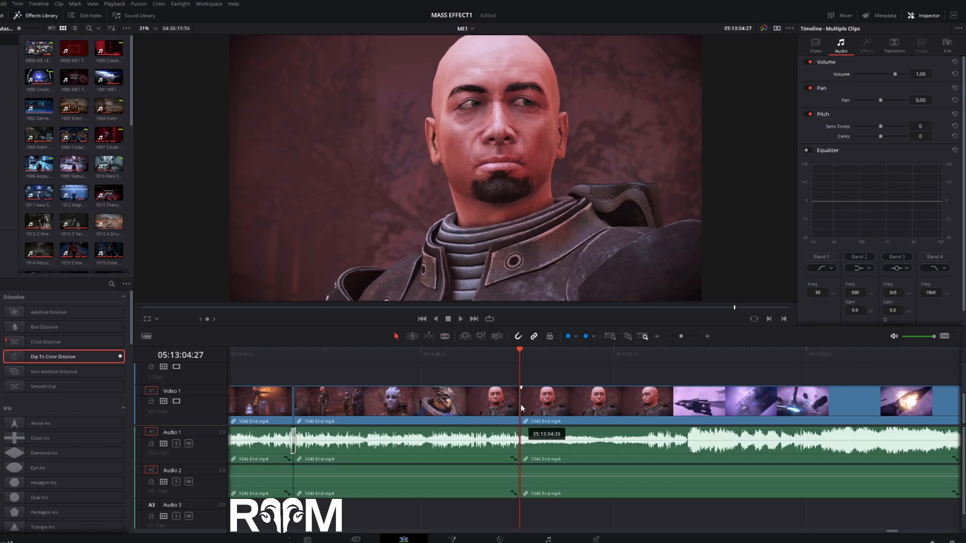
{"action": "key", "text": "a"}
{"action": "left_click_drag", "start_coordinate": [521, 405], "coordinate": [560, 424]}
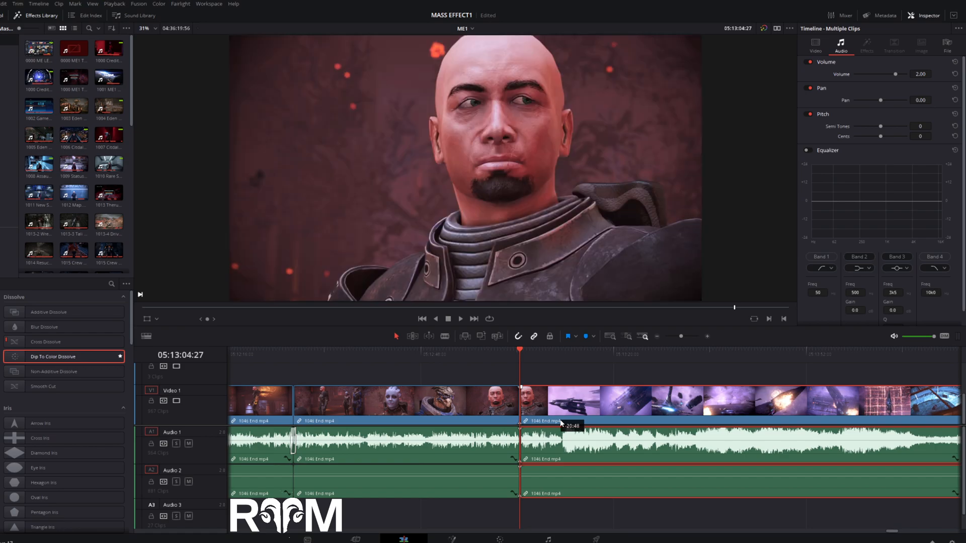
- Add a Cross Fade 0 dB transition to the Audio 1 track, centred on the new cut
{"action": "left_click", "coordinate": [707, 336]}
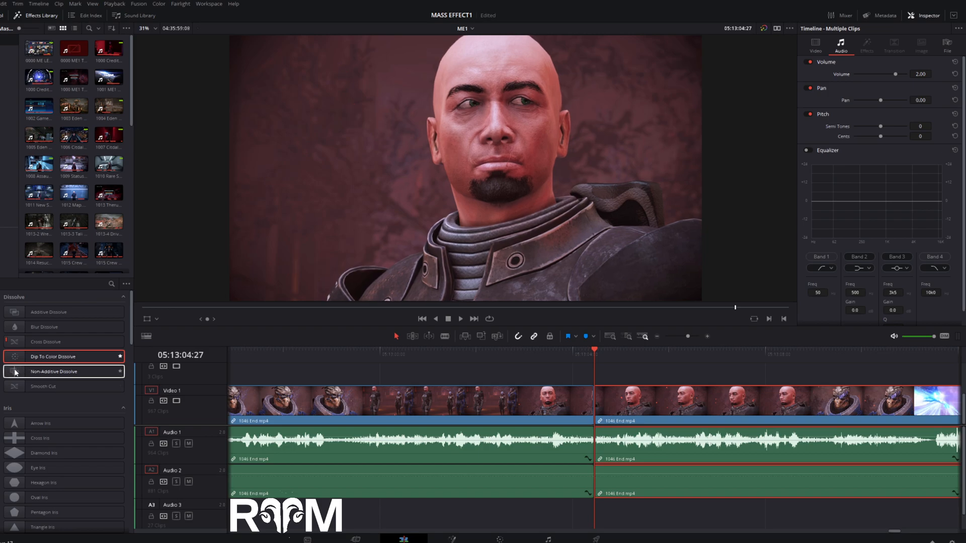
{"action": "scroll", "coordinate": [15, 372], "scroll_direction": "down", "scroll_amount": 10}
{"action": "left_click_drag", "start_coordinate": [14, 342], "coordinate": [613, 440]}
- Play the timeline from just before the new cut through the audio cross fade to check the transition
{"action": "left_click", "coordinate": [603, 352]}
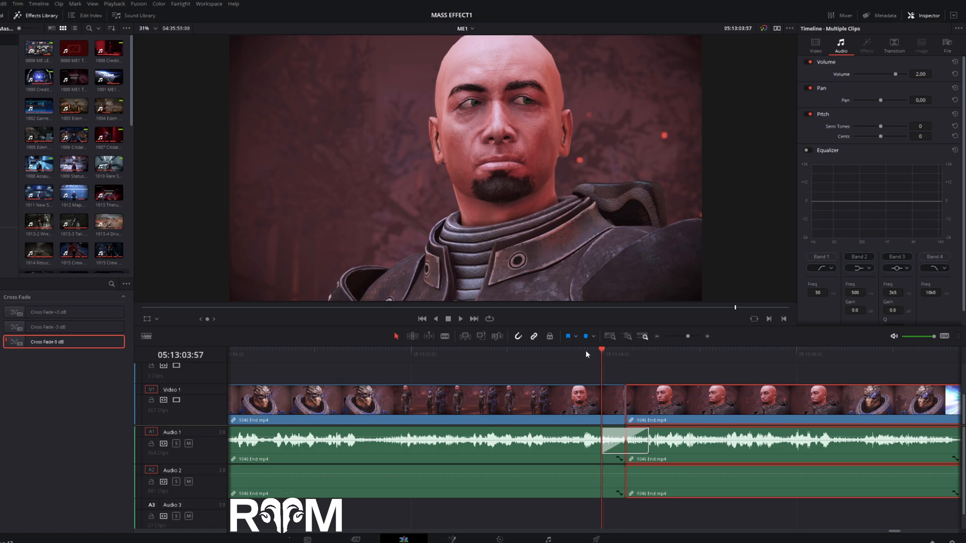
{"action": "mouse_move", "coordinate": [205, 319]}
{"action": "left_mouse_down"}
{"action": "mouse_move", "coordinate": [236, 318]}
{"action": "mouse_move", "coordinate": [210, 319]}
{"action": "left_mouse_up"}
{"action": "left_click", "coordinate": [454, 319]}
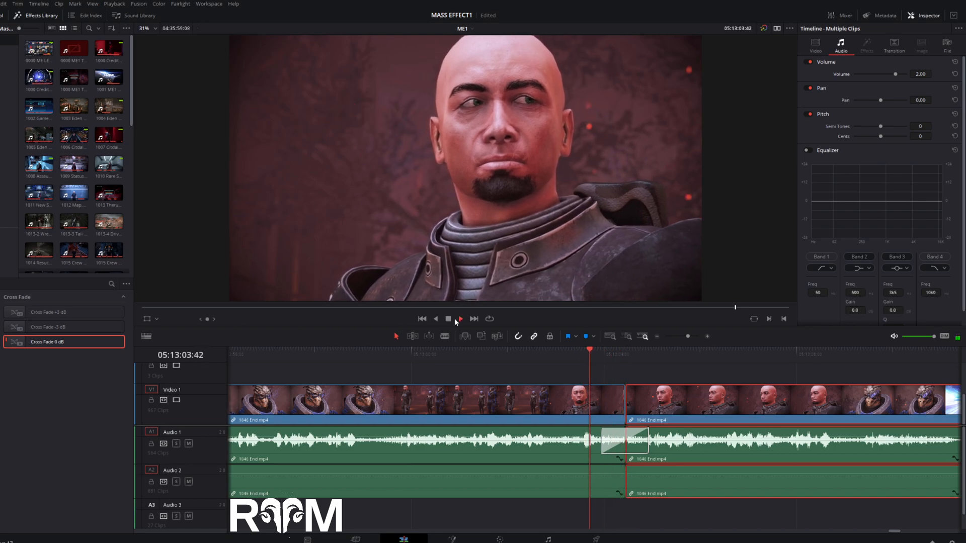
{"action": "left_click", "coordinate": [450, 319]}
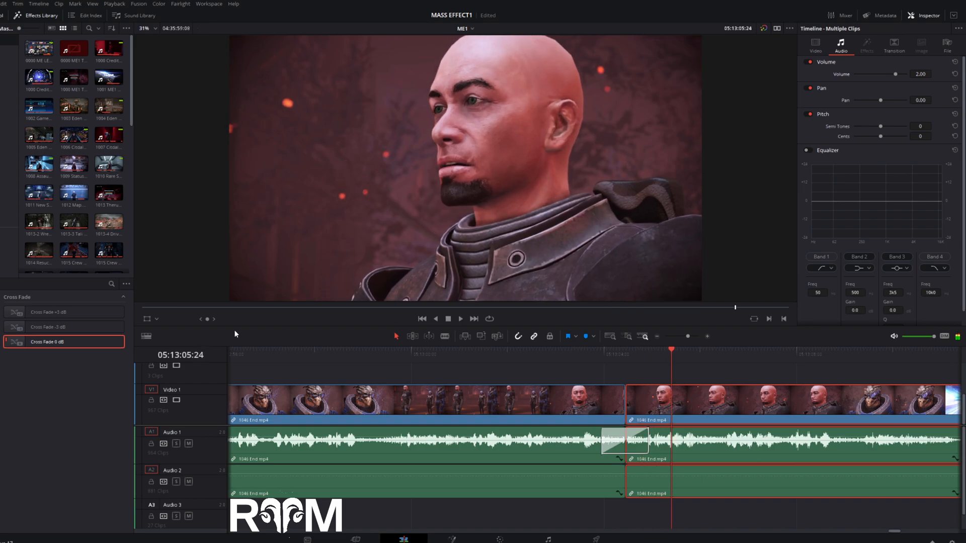
- Add a Smooth Cut transition to the Video 1 cut between the 1046 End clips at 05:13:04:27
{"action": "left_click", "coordinate": [0, 309]}
{"action": "left_click_drag", "start_coordinate": [20, 385], "coordinate": [634, 401]}
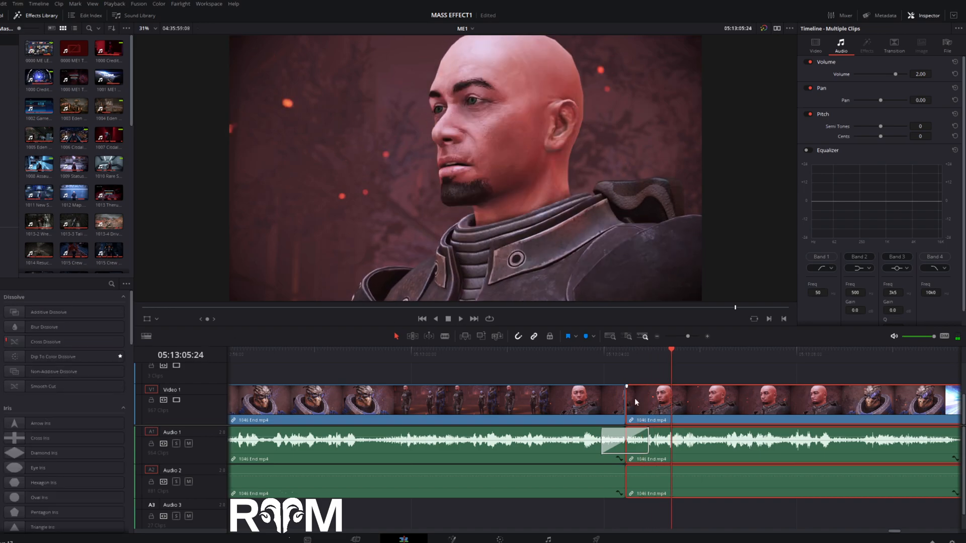
{"action": "left_click", "coordinate": [622, 354]}
{"action": "double_click", "coordinate": [13, 388]}
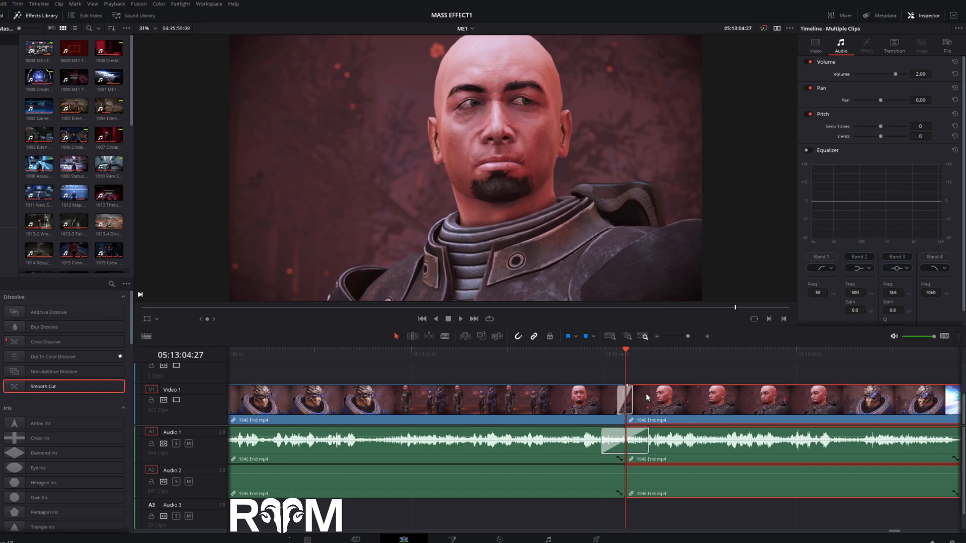
- Play and step through the cut from about 05:13:03:05 to check the Smooth Cut together with the audio cross fade
{"action": "left_click", "coordinate": [602, 358]}
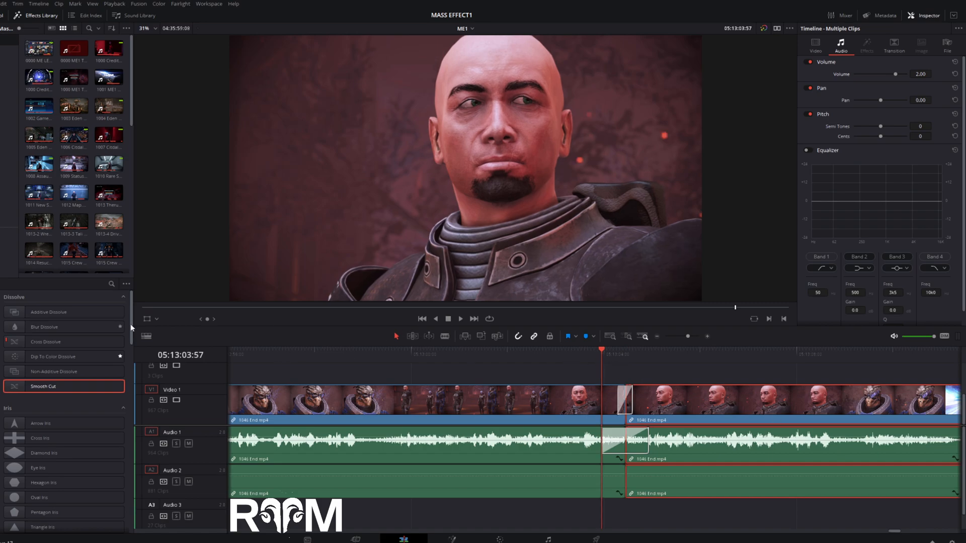
{"action": "left_click", "coordinate": [575, 353]}
{"action": "left_click_drag", "start_coordinate": [576, 355], "coordinate": [608, 373]}
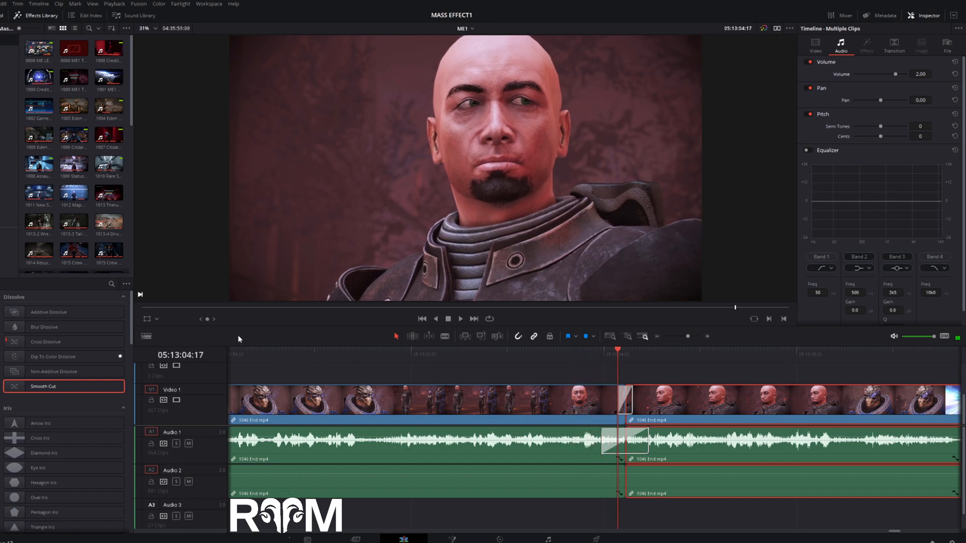
{"action": "left_click_drag", "start_coordinate": [207, 320], "coordinate": [187, 319]}
{"action": "left_click", "coordinate": [560, 354]}
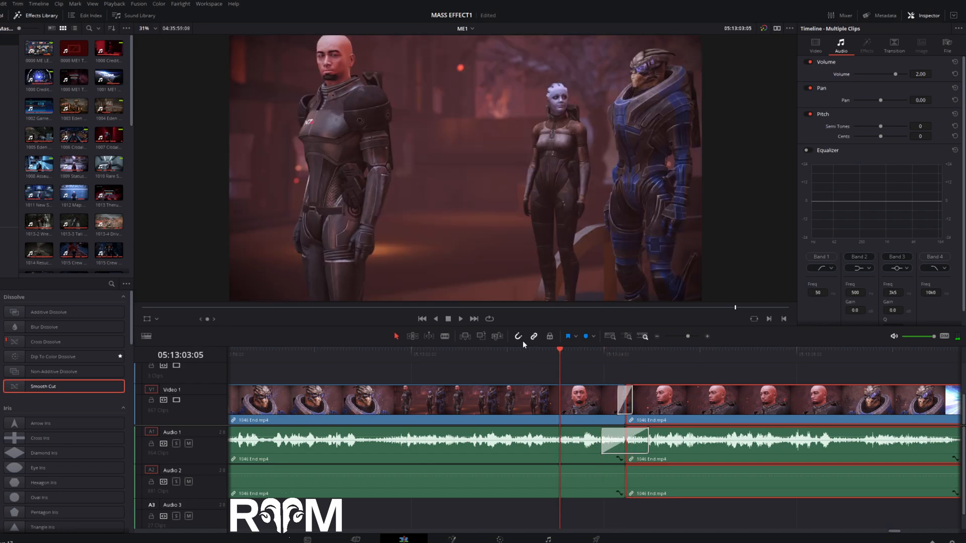
{"action": "left_click", "coordinate": [461, 319]}
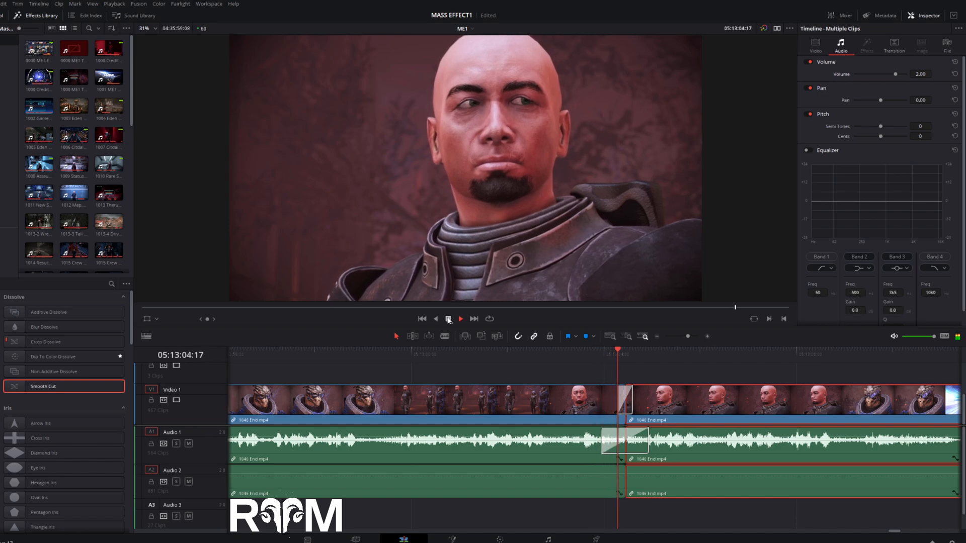
{"action": "left_click", "coordinate": [449, 319]}
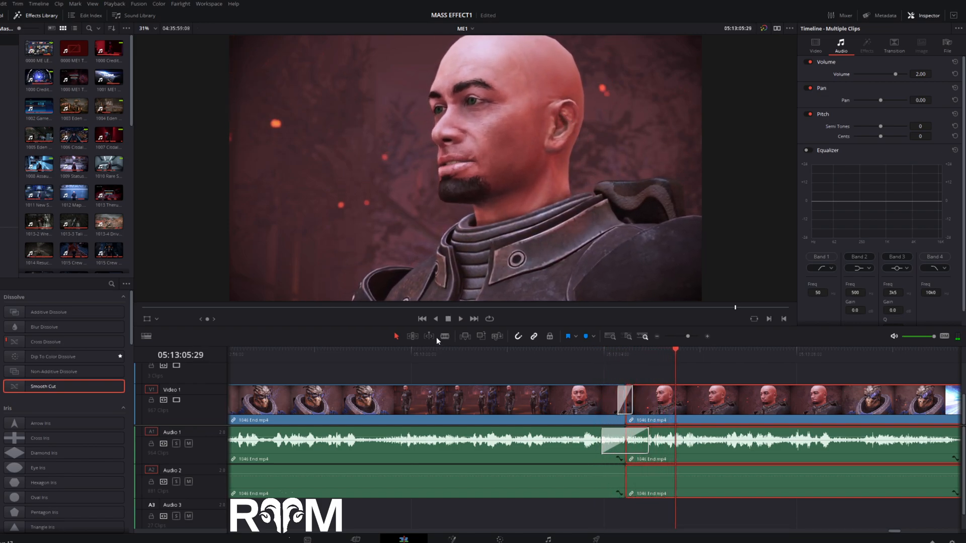
{"action": "left_click", "coordinate": [609, 355]}
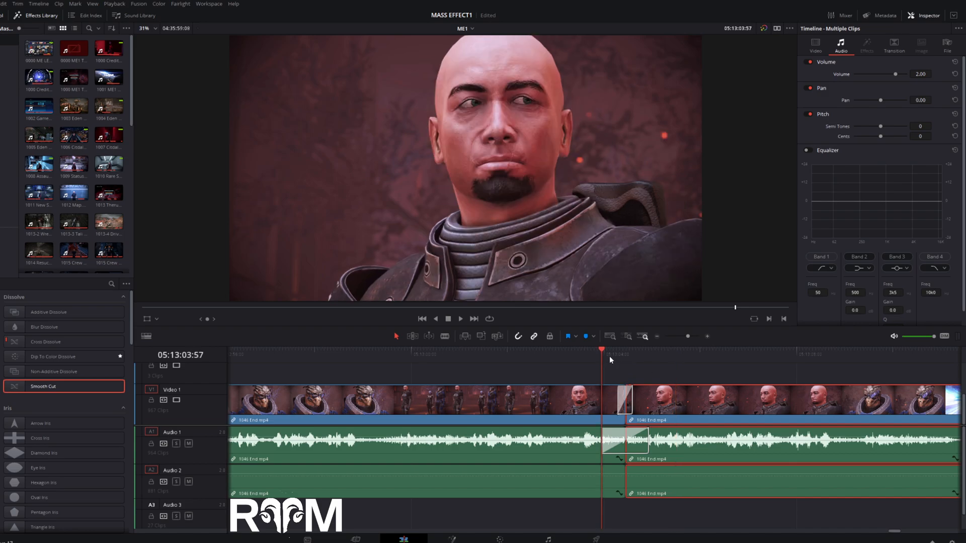
- Browse earlier parts of the timeline and place the playhead in the combat footage at 05:07:43:02
{"action": "left_click", "coordinate": [657, 336]}
{"action": "left_click", "coordinate": [657, 336]}
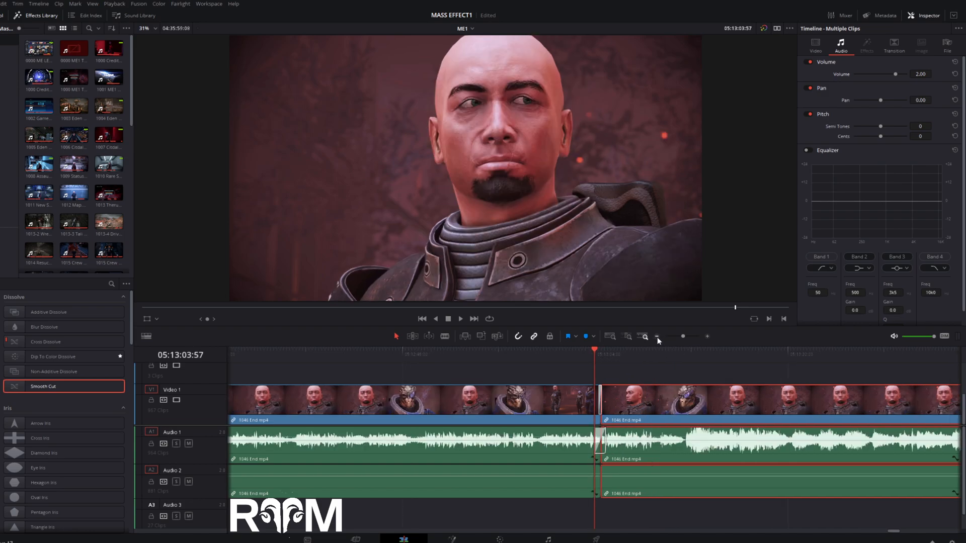
{"action": "left_click", "coordinate": [657, 336]}
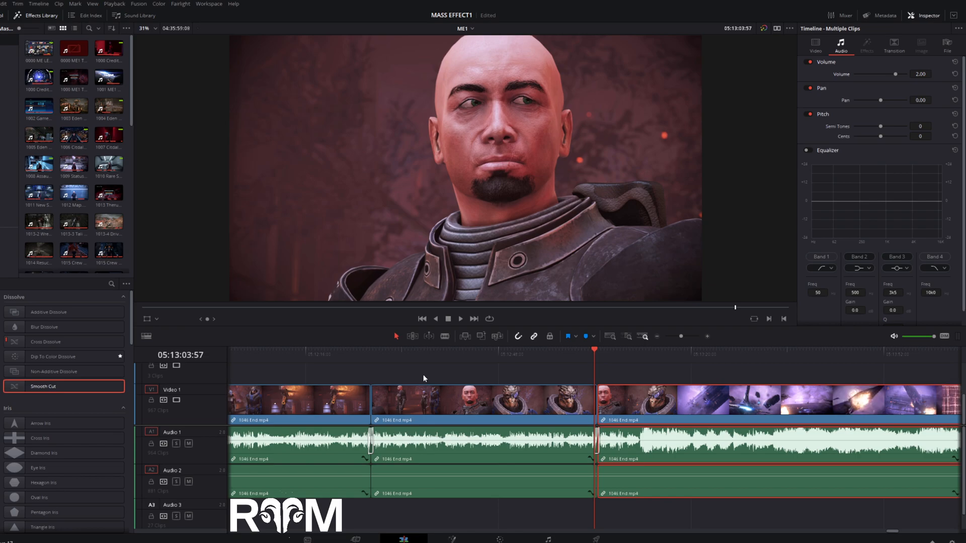
{"action": "left_click", "coordinate": [656, 338]}
{"action": "left_click", "coordinate": [656, 339]}
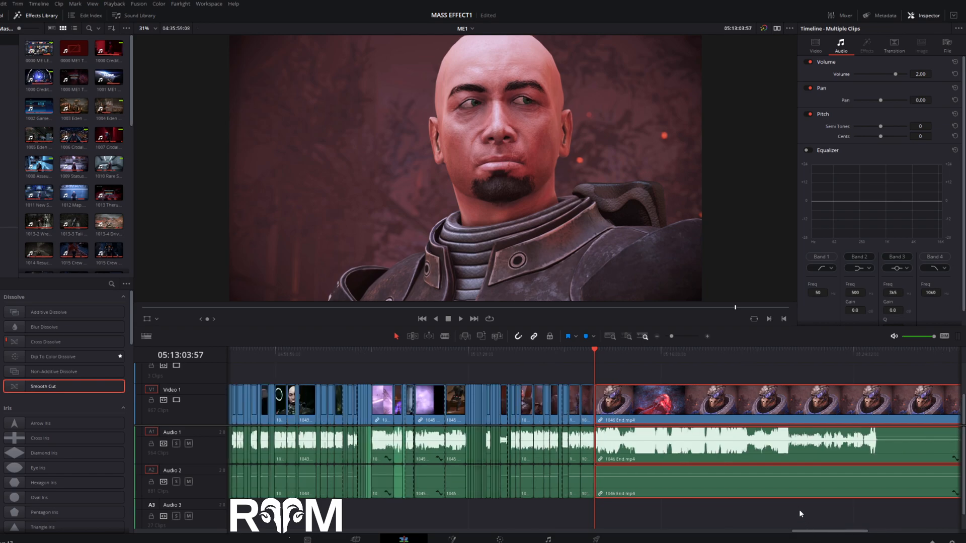
{"action": "left_click_drag", "start_coordinate": [822, 534], "coordinate": [786, 536]}
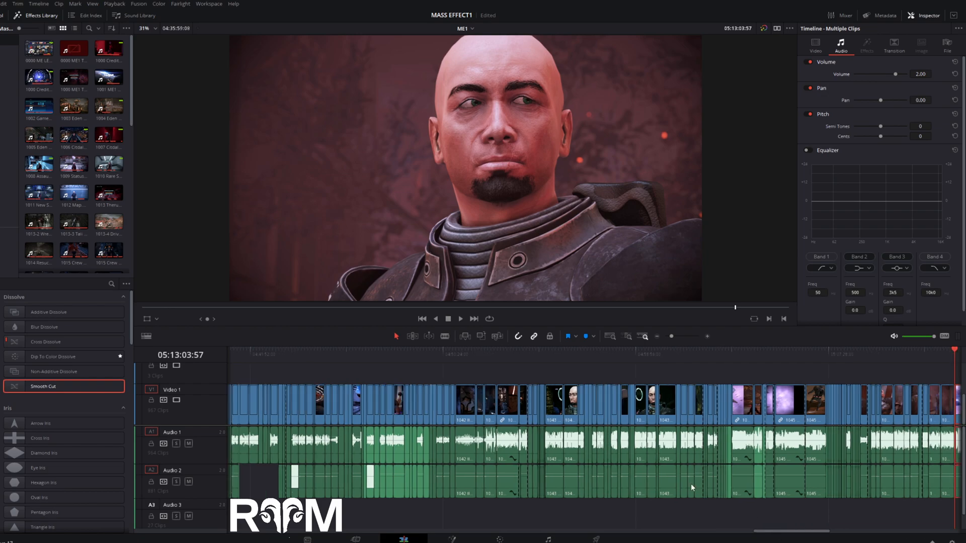
{"action": "left_click", "coordinate": [611, 357]}
{"action": "left_click", "coordinate": [679, 357]}
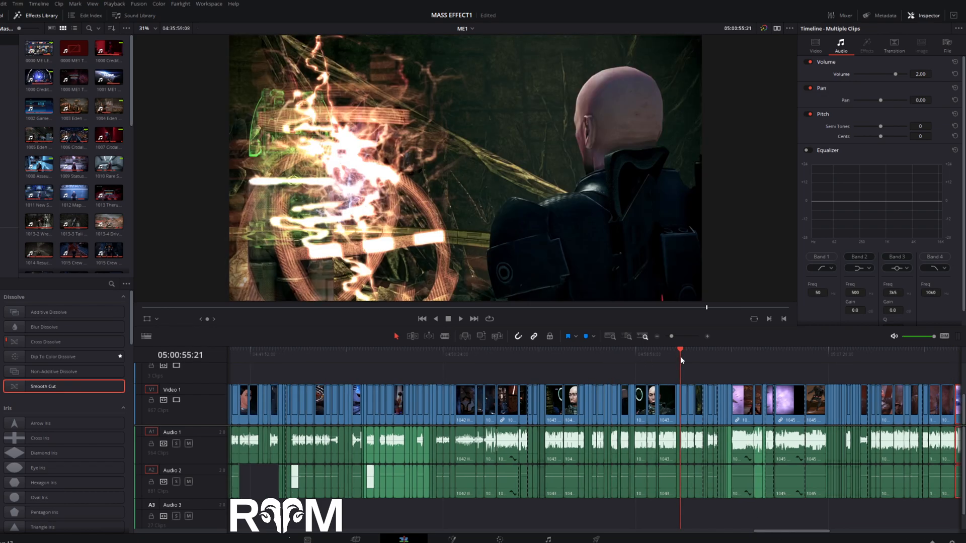
{"action": "left_click", "coordinate": [765, 357]}
{"action": "left_click", "coordinate": [833, 362]}
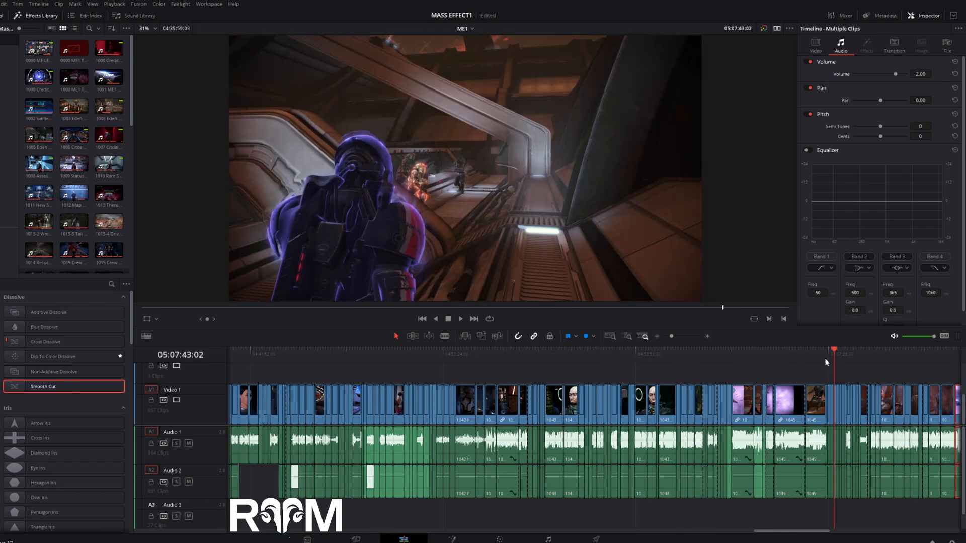
- Examine the video and audio transitions at the combat cut, stepping through them frame by frame from 05:07:42:02
{"action": "left_click", "coordinate": [708, 337]}
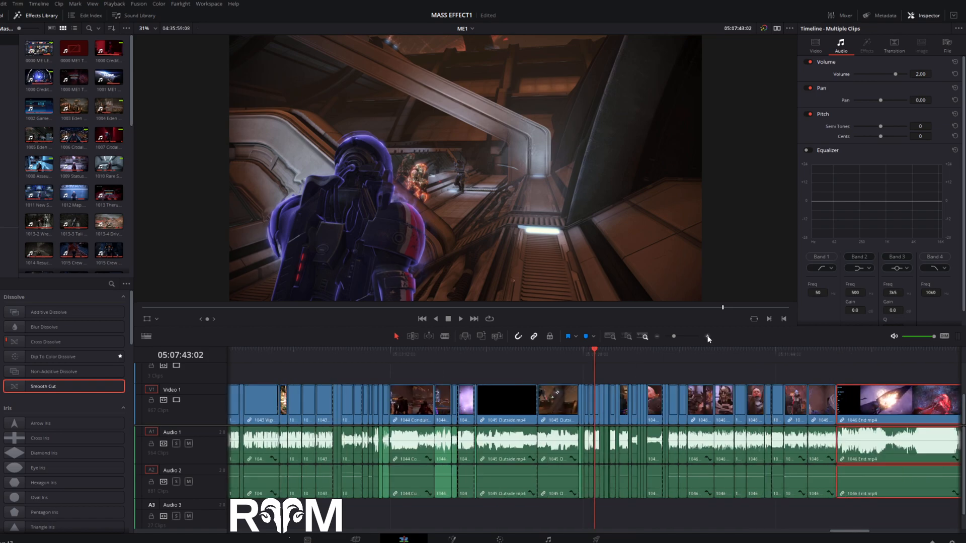
{"action": "left_click", "coordinate": [708, 336]}
{"action": "left_click", "coordinate": [708, 337]}
{"action": "left_click", "coordinate": [708, 336]}
{"action": "left_click", "coordinate": [708, 336]}
{"action": "left_click", "coordinate": [708, 337]}
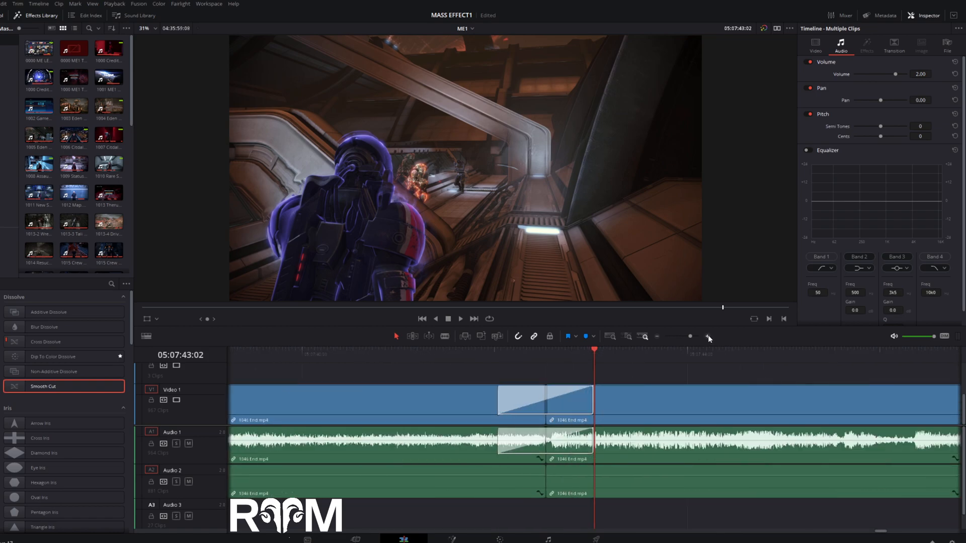
{"action": "left_click", "coordinate": [495, 354]}
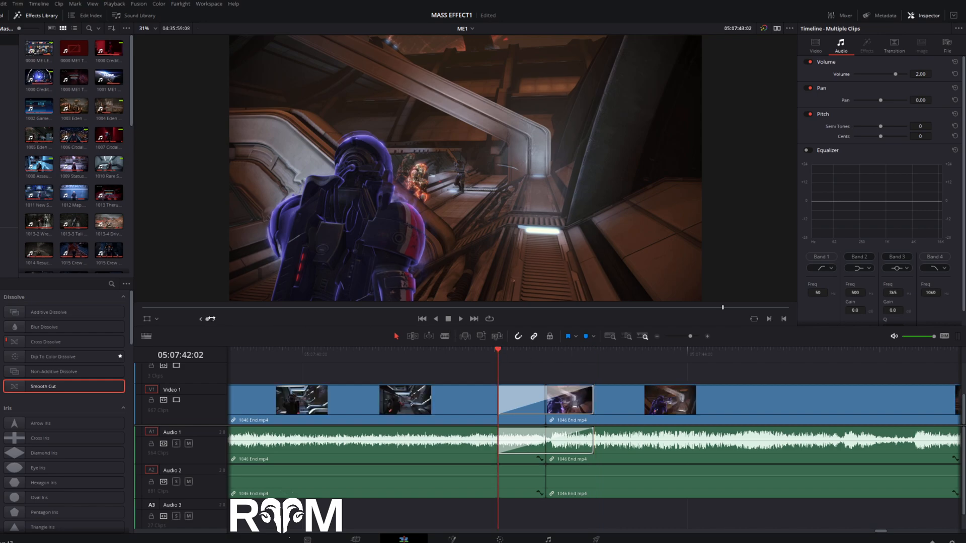
{"action": "key", "text": "space"}
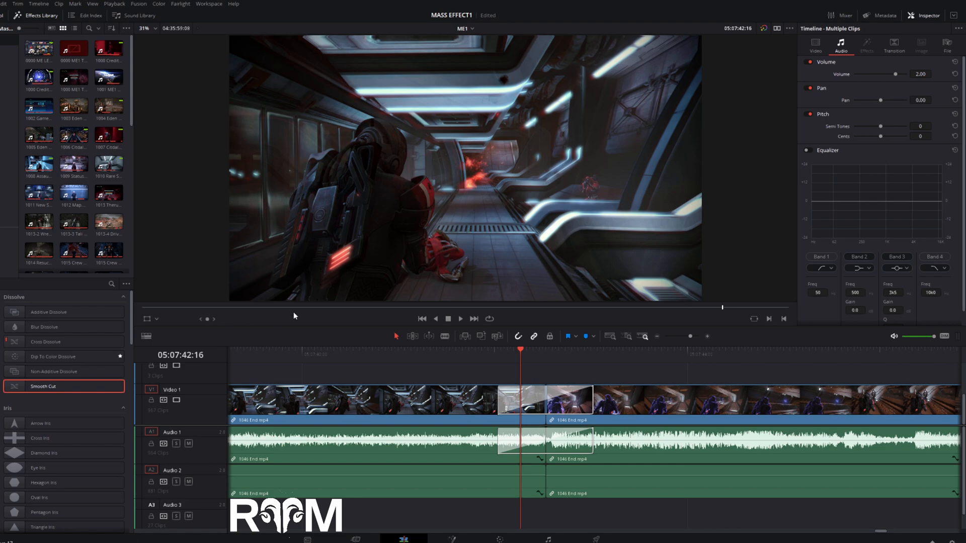
{"action": "left_click", "coordinate": [496, 353]}
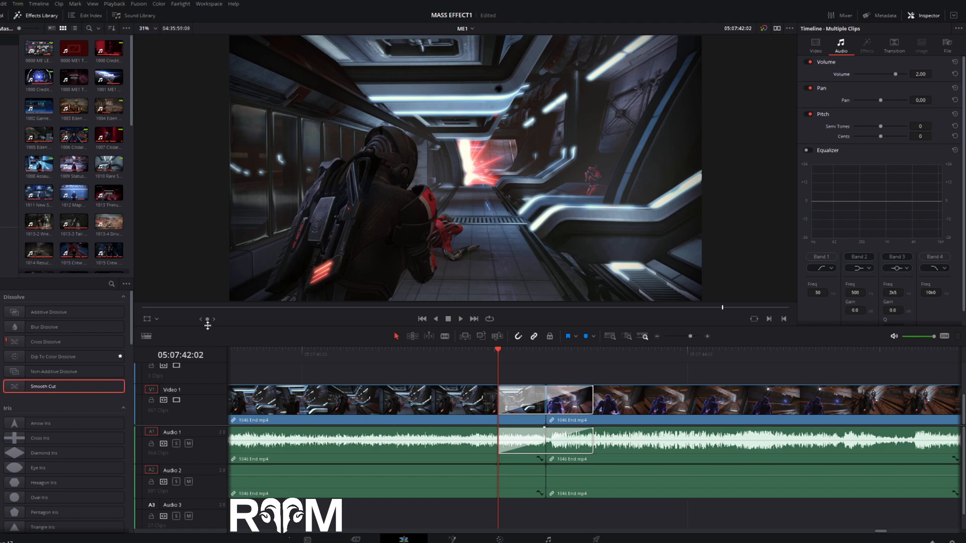
{"action": "left_click_drag", "start_coordinate": [208, 320], "coordinate": [336, 320]}
- Step through the next combat cut's video and audio transitions from 05:07:49:15 to 05:07:52:44
{"action": "left_click_drag", "start_coordinate": [781, 354], "coordinate": [825, 356]}
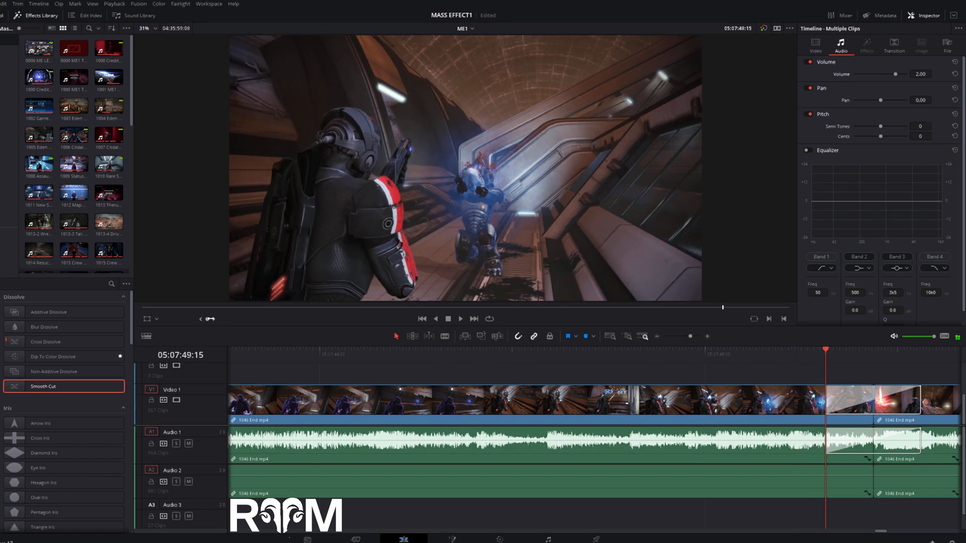
{"action": "left_click_drag", "start_coordinate": [213, 318], "coordinate": [321, 318]}
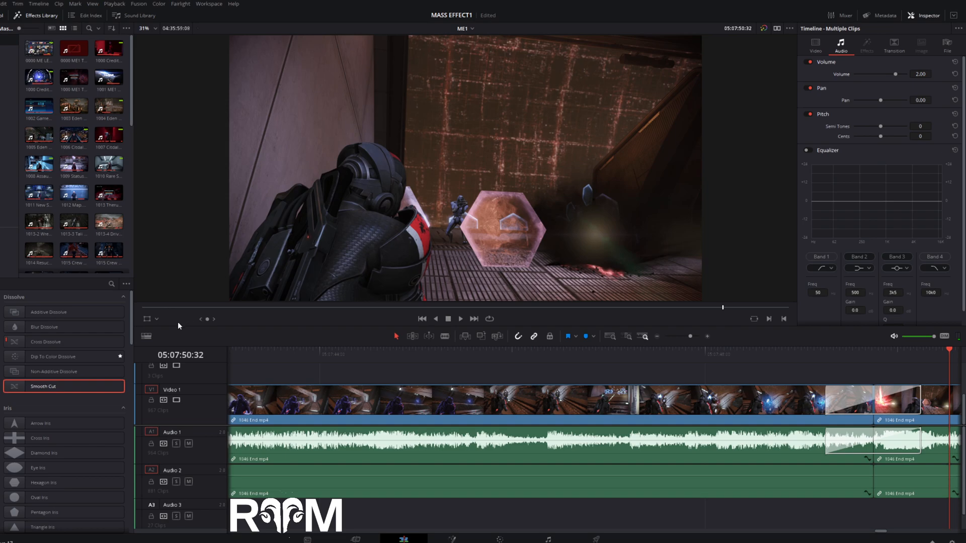
{"action": "left_click_drag", "start_coordinate": [204, 319], "coordinate": [406, 320]}
- Survey the whole ME1 timeline and place the playhead at 05:19:16:16 in the final 1046 End clip
{"action": "left_click", "coordinate": [657, 337]}
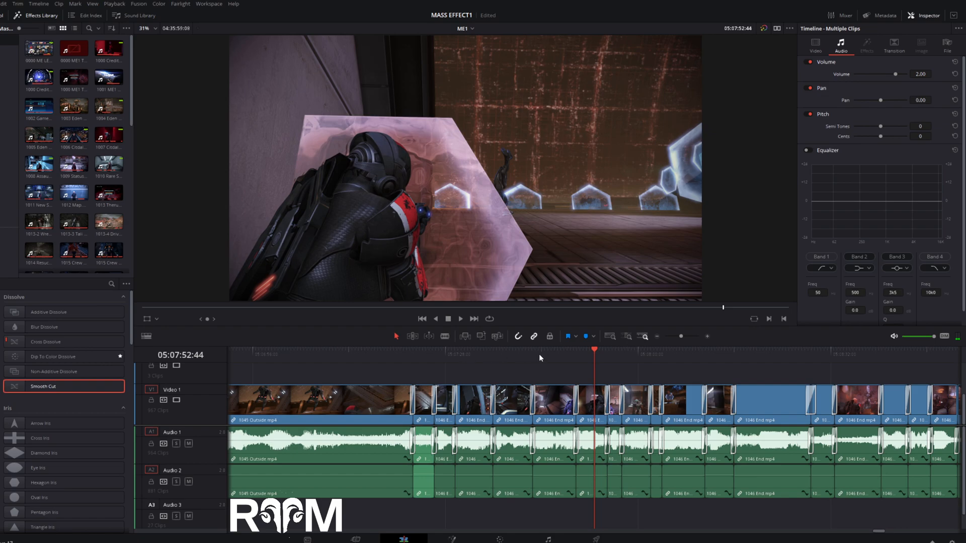
{"action": "left_click", "coordinate": [657, 336]}
{"action": "left_click", "coordinate": [657, 337]}
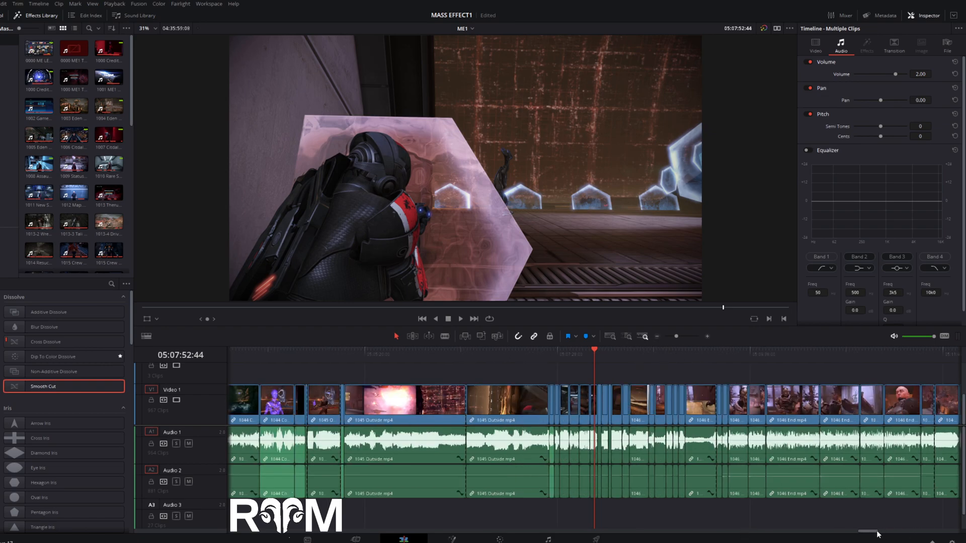
{"action": "scroll", "coordinate": [878, 534], "scroll_direction": "right", "scroll_amount": 5}
{"action": "scroll", "coordinate": [879, 535], "scroll_direction": "right", "scroll_amount": 8}
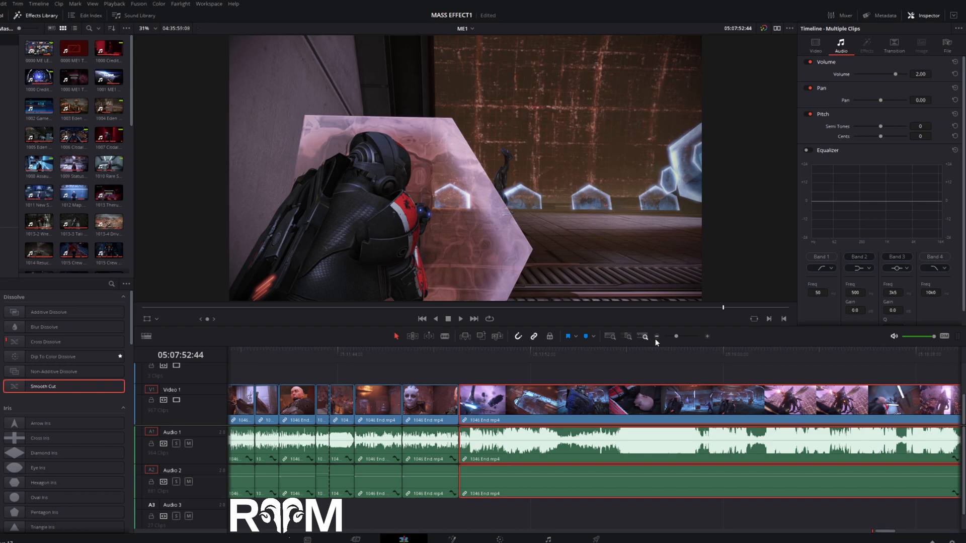
{"action": "left_click", "coordinate": [656, 337]}
{"action": "left_click", "coordinate": [657, 337]}
{"action": "left_click", "coordinate": [656, 336]}
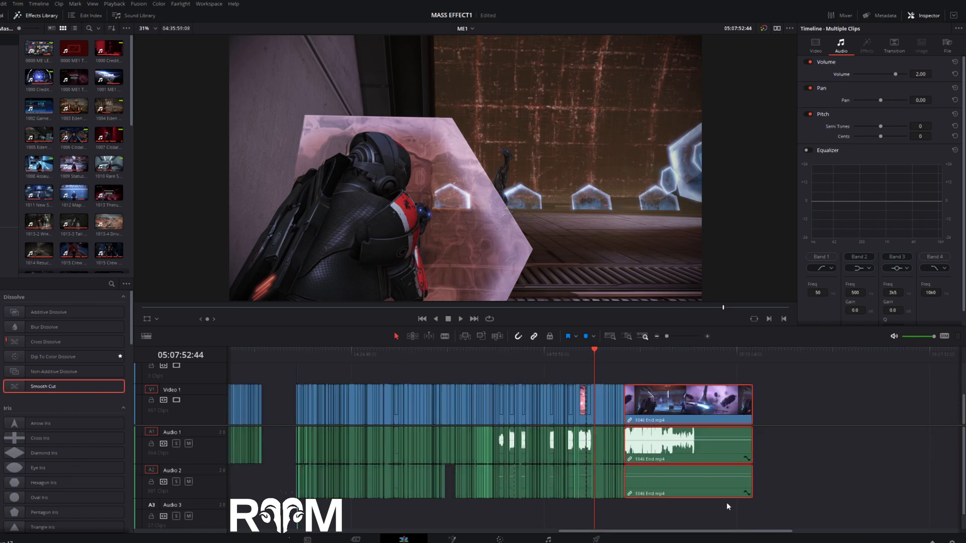
{"action": "left_click_drag", "start_coordinate": [722, 531], "coordinate": [536, 537]}
{"action": "left_click", "coordinate": [669, 353]}
{"action": "left_click", "coordinate": [499, 540]}
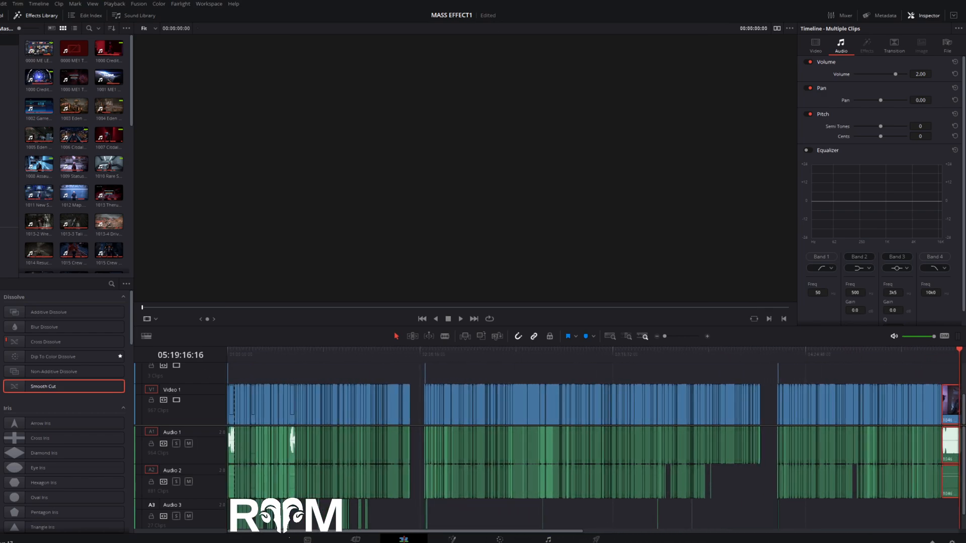
- Show the soundtrack files in the Audio bin and move the playhead to 05:06:27:32, before the final 1046 End clip
{"action": "left_click", "coordinate": [8, 61]}
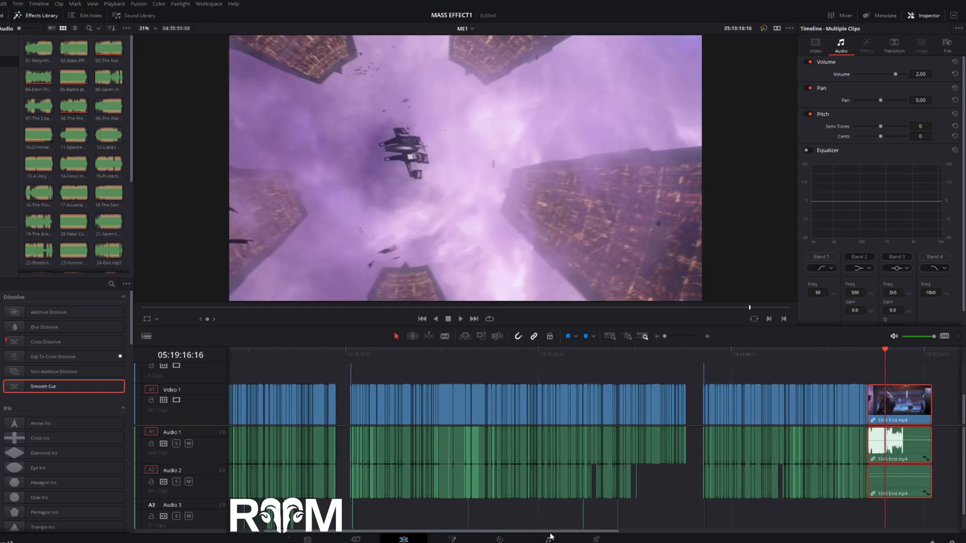
{"action": "left_click_drag", "start_coordinate": [550, 537], "coordinate": [599, 540]}
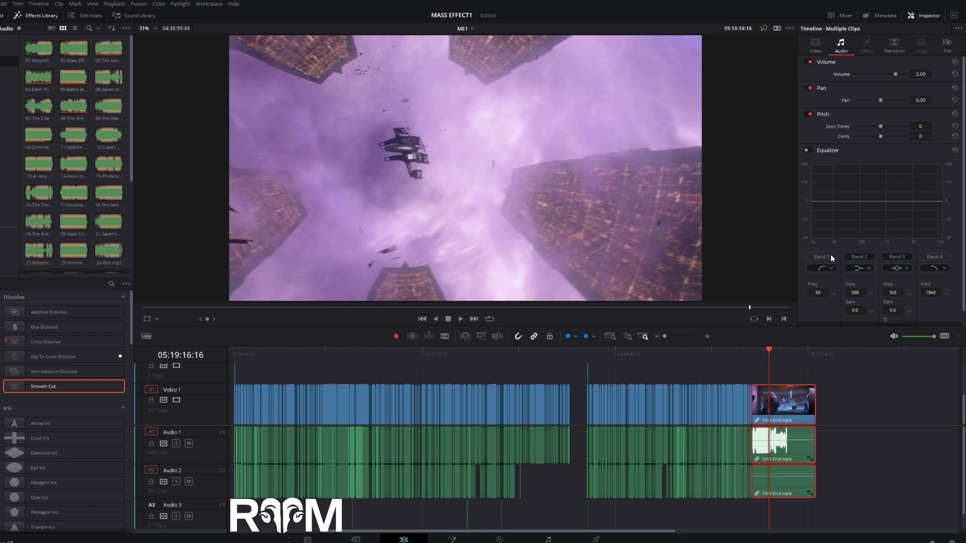
{"action": "left_click", "coordinate": [733, 354]}
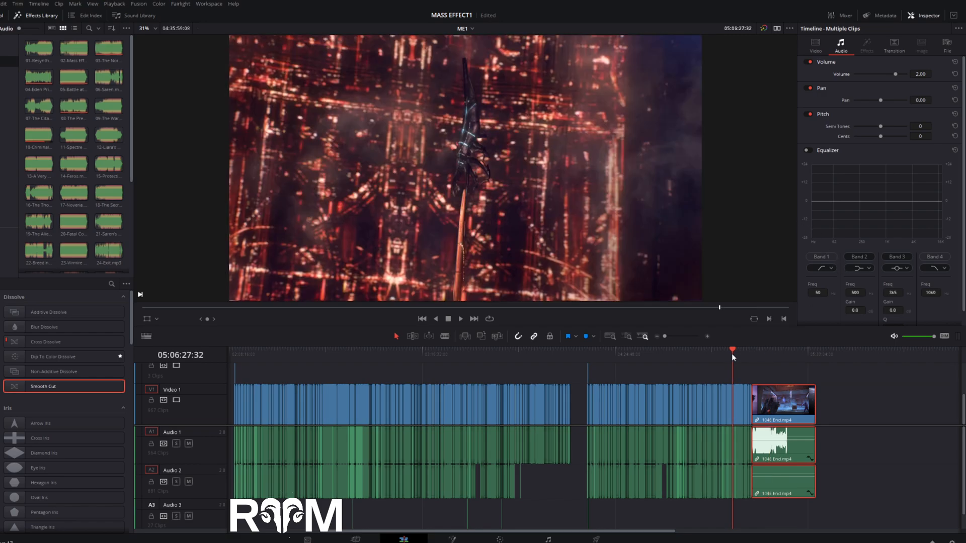